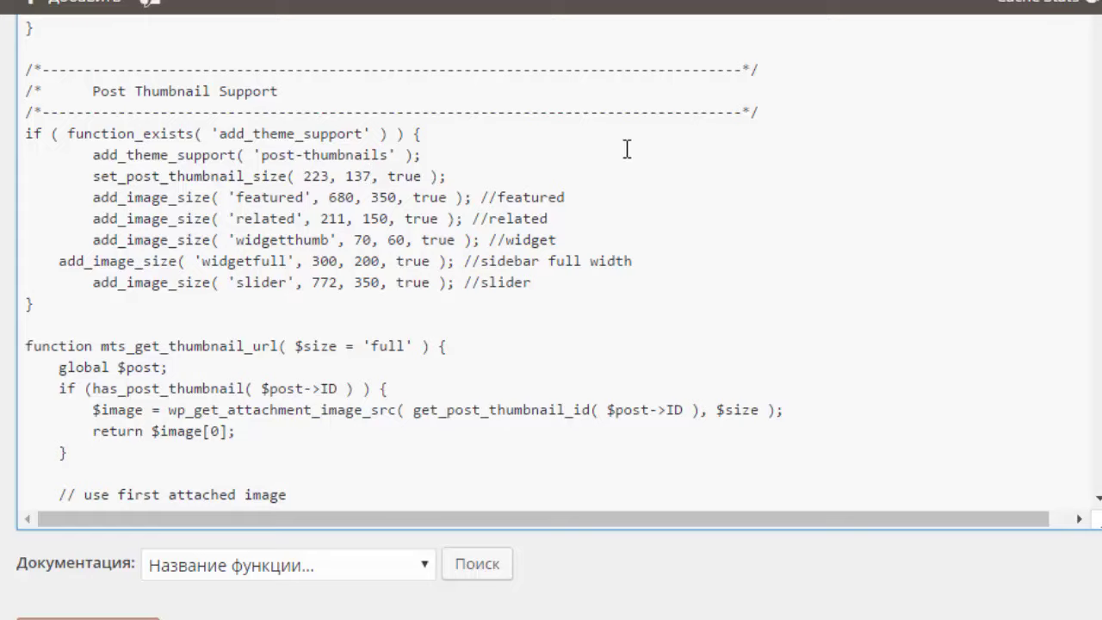
Open the page for adding new plugins and enter "Simple Image Sizes" as the plugin search text.
{"action": "mouse_move", "coordinate": [33, 406]}
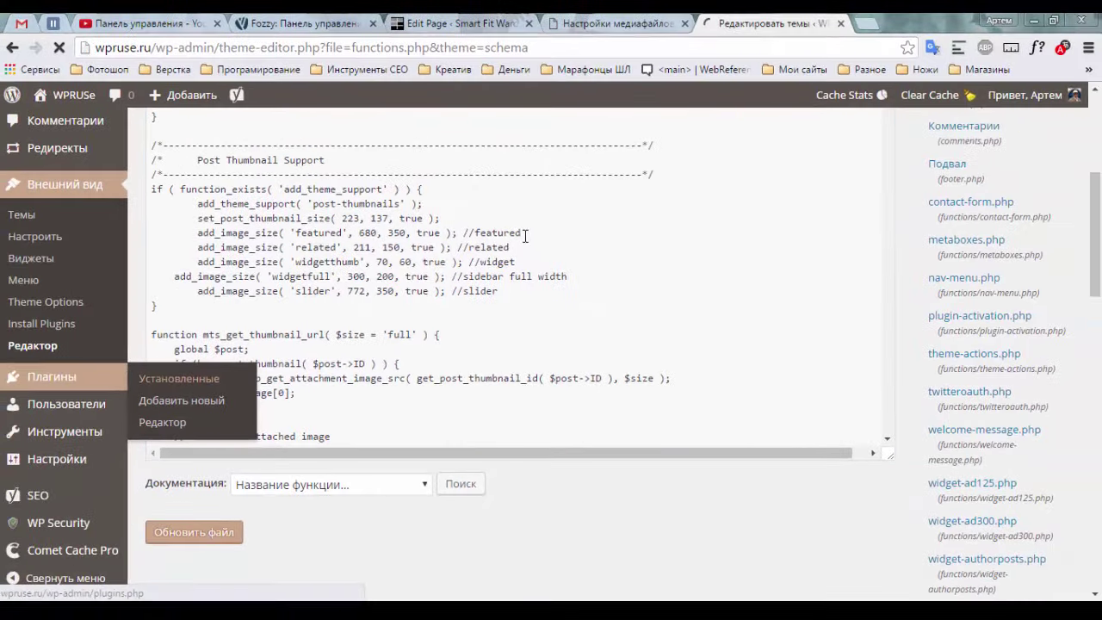
{"action": "left_click", "coordinate": [129, 386]}
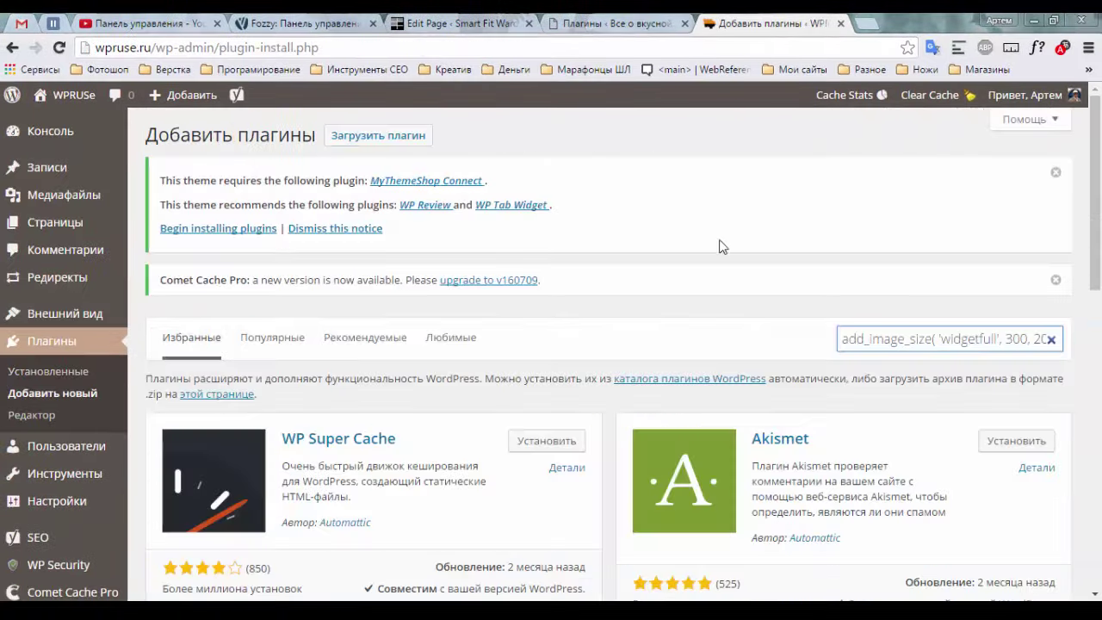
{"action": "triple_click", "coordinate": [878, 338]}
{"action": "type", "text": "Simple Image Sizes"}
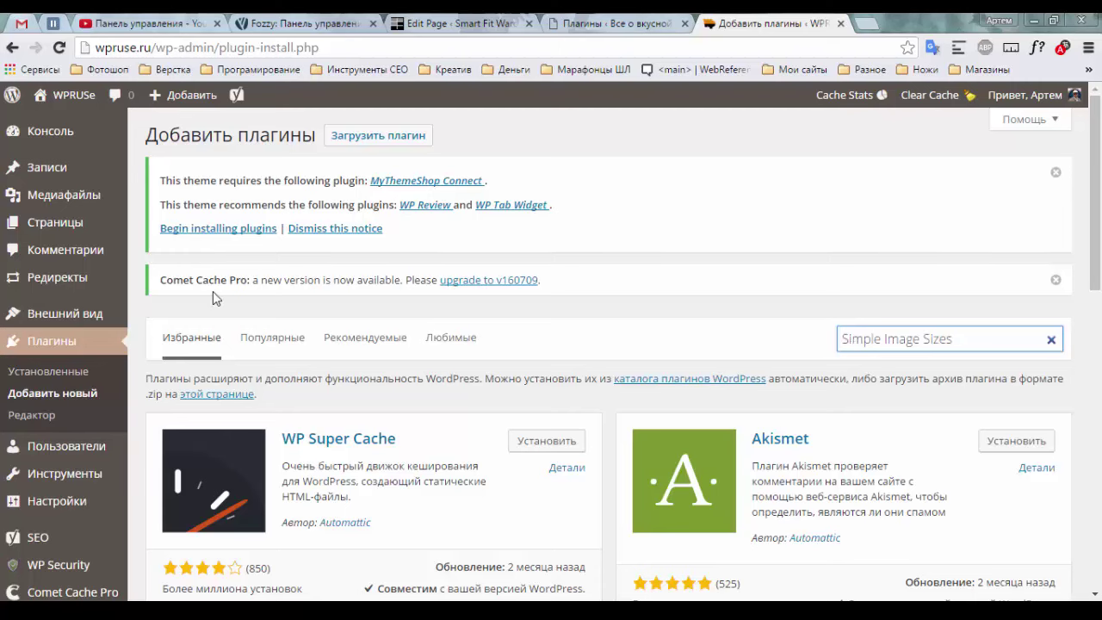
In the post "Темы WordPress. Вебинар #2", select the library image WI2-s1_title_post.jpg for insertion and check its available size options.
{"action": "middle_click", "coordinate": [103, 374]}
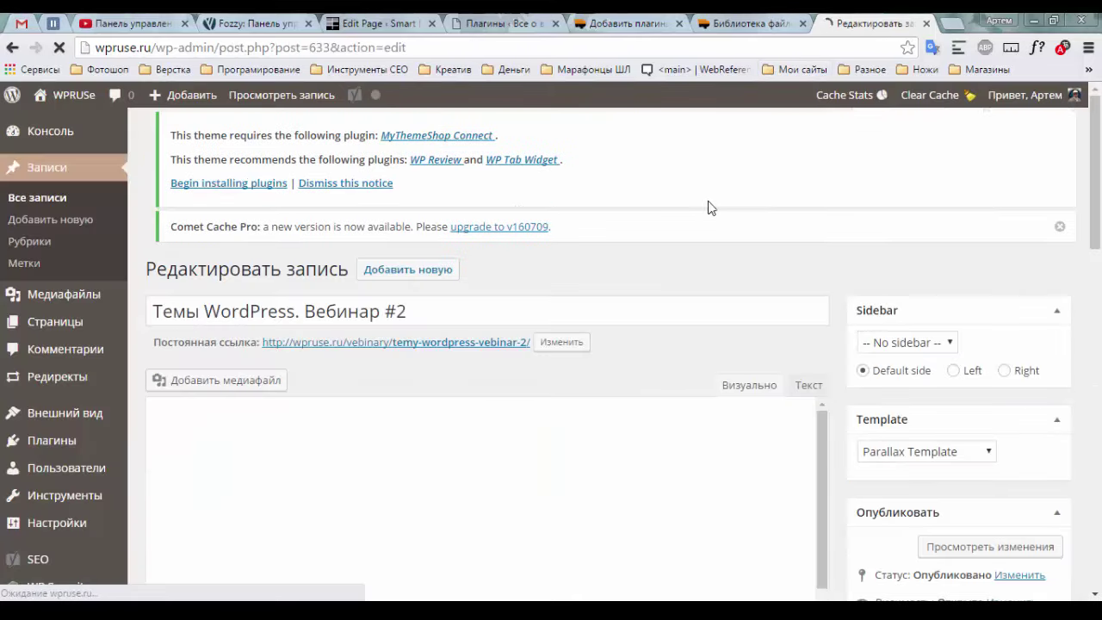
{"action": "scroll", "coordinate": [715, 207], "scroll_direction": "down", "scroll_amount": 2}
{"action": "left_click", "coordinate": [222, 228]}
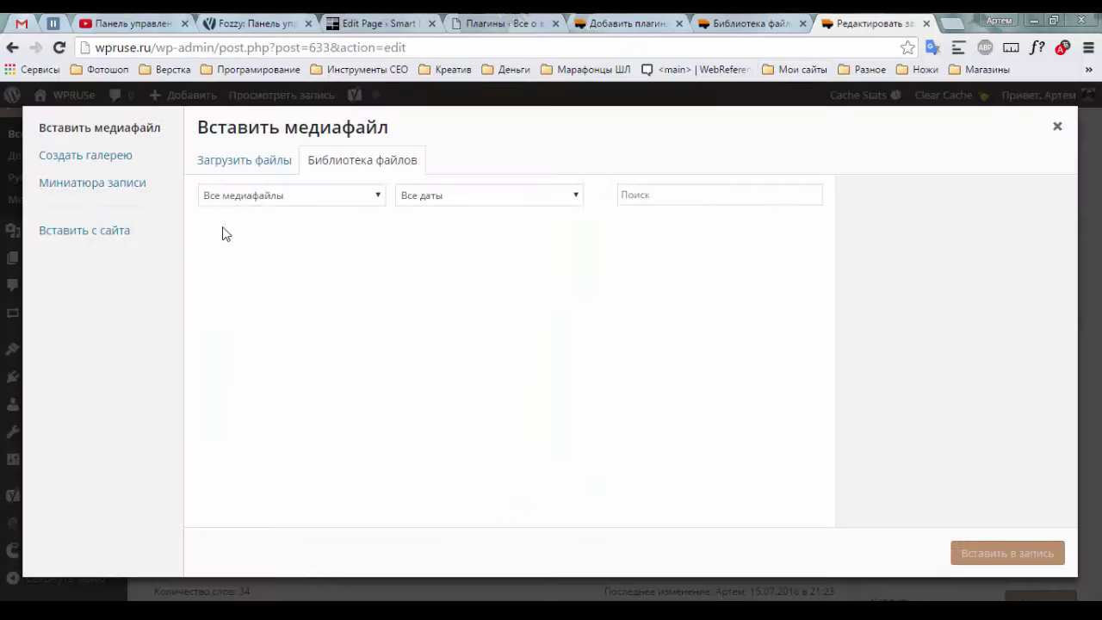
{"action": "left_click", "coordinate": [397, 284]}
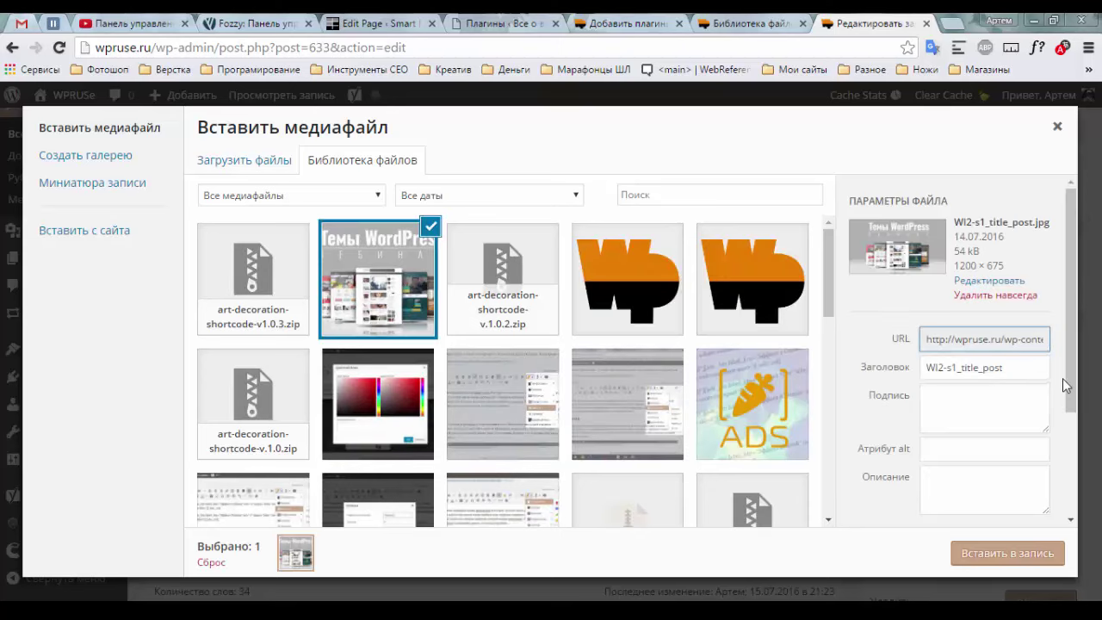
{"action": "scroll", "coordinate": [1063, 378], "scroll_direction": "down", "scroll_amount": 3}
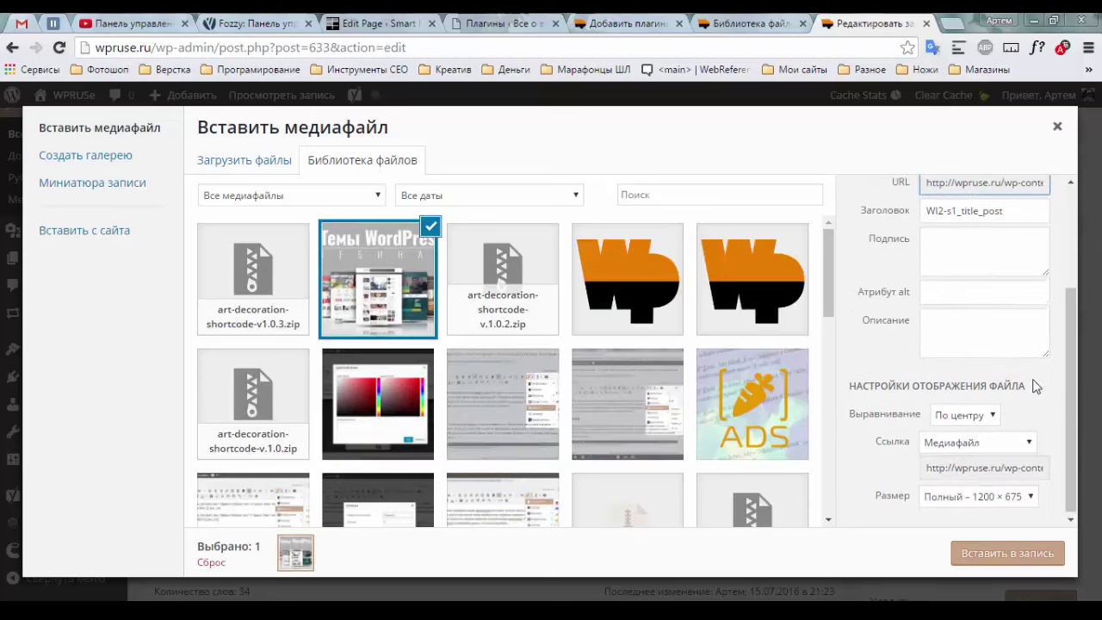
{"action": "left_click", "coordinate": [961, 494]}
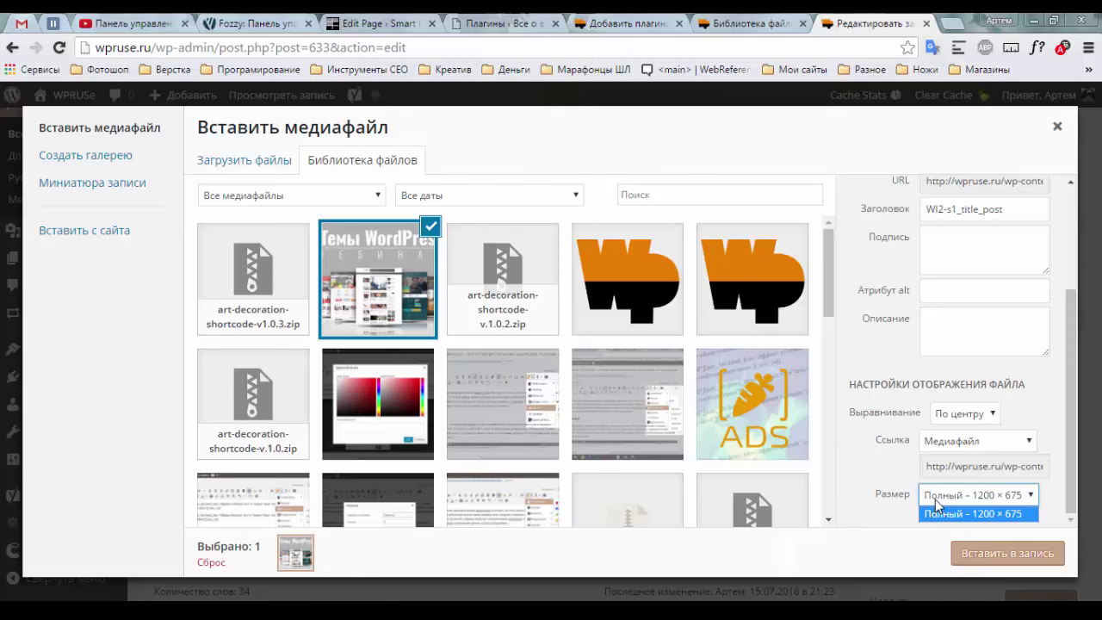
Open the site's media settings in a separate tab and review the default image sizes.
{"action": "left_click", "coordinate": [627, 23]}
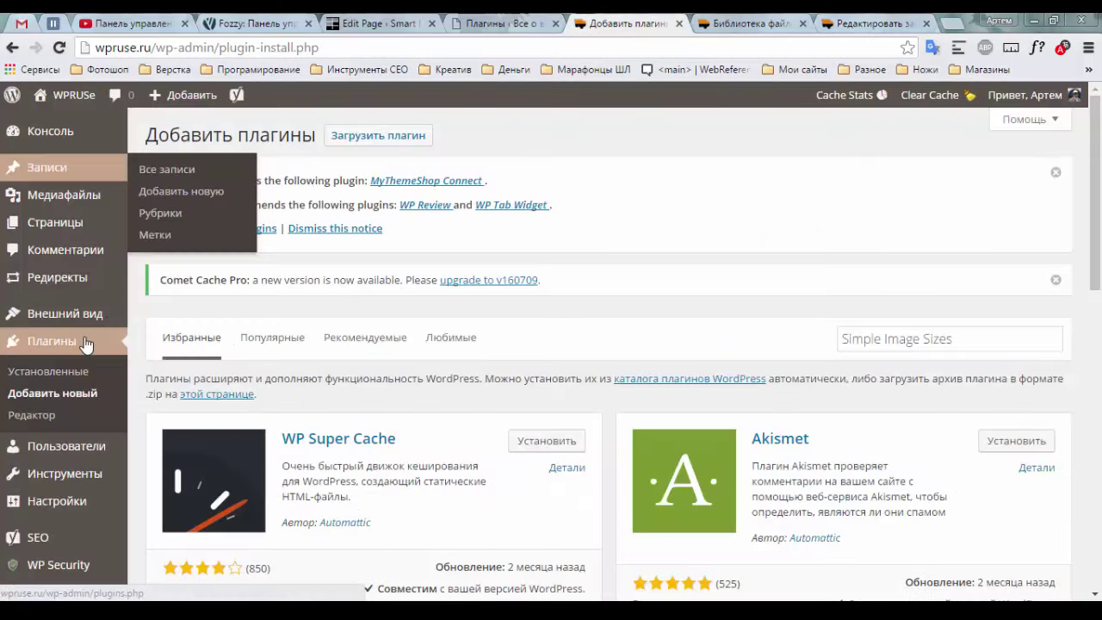
{"action": "mouse_move", "coordinate": [99, 504]}
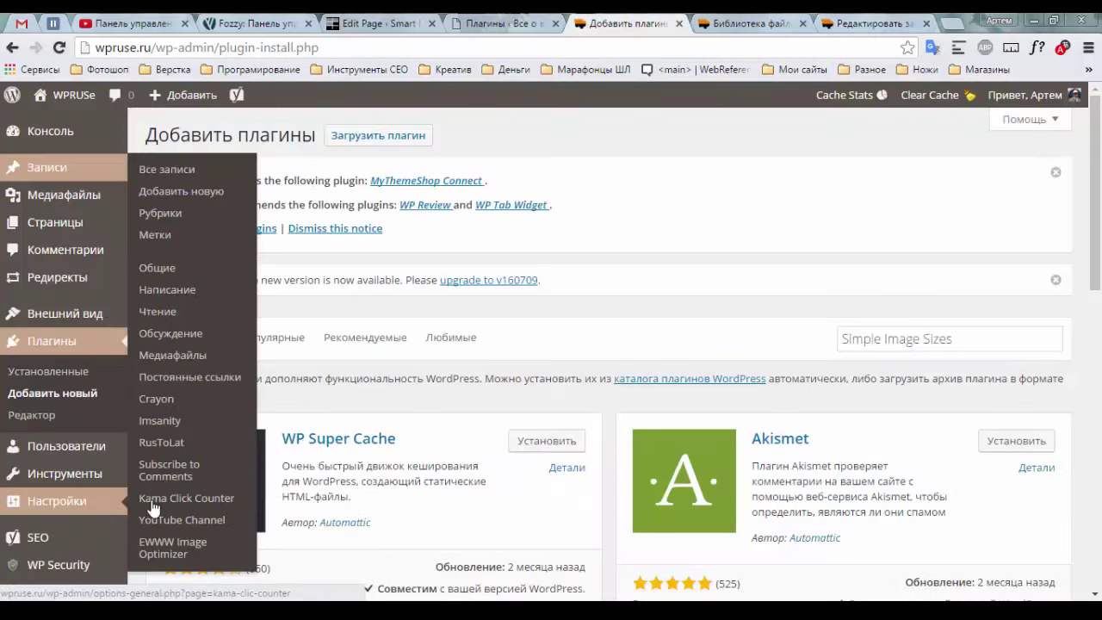
{"action": "right_click", "coordinate": [161, 358]}
{"action": "left_click", "coordinate": [206, 360]}
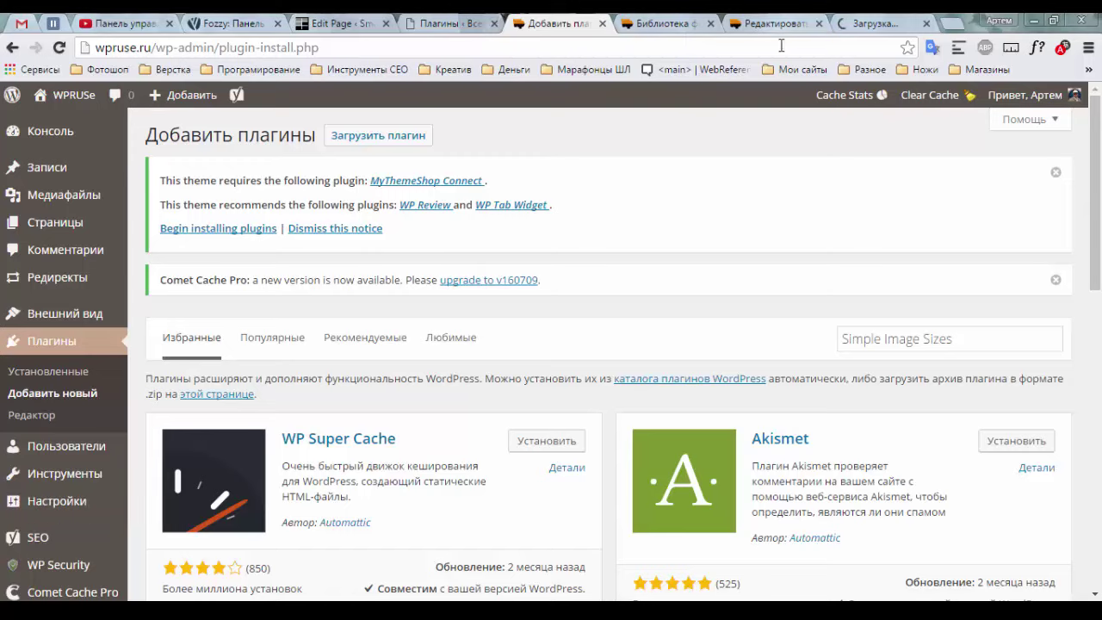
{"action": "left_click", "coordinate": [869, 23]}
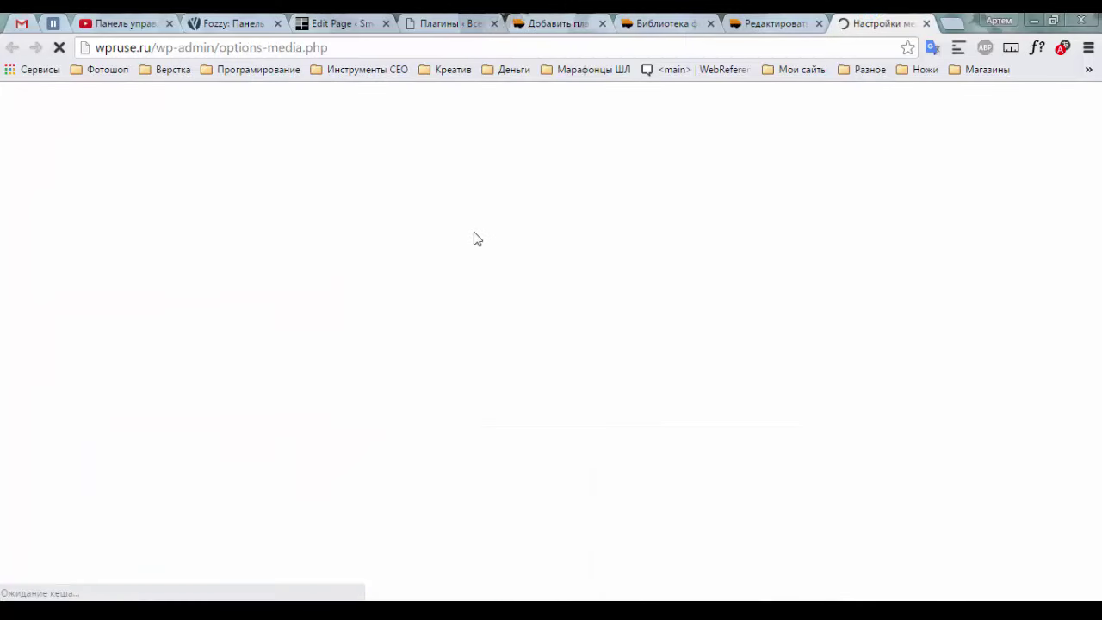
{"action": "scroll", "coordinate": [506, 439], "scroll_direction": "down", "scroll_amount": 2}
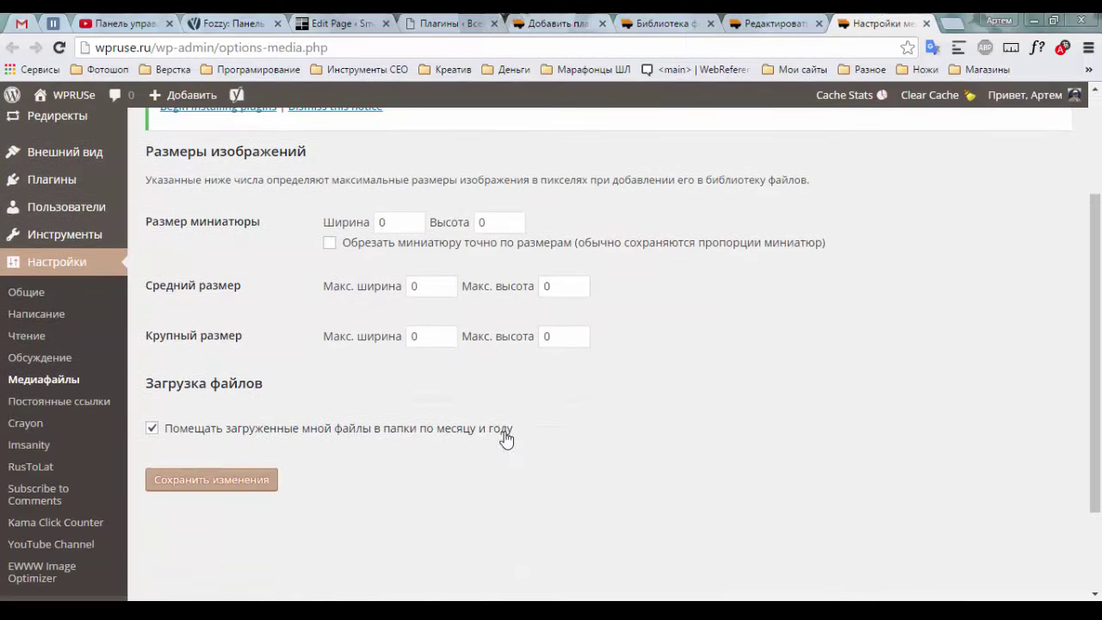
Return to the post and start a new gallery from four library images, including WI2-s1_title_post and ads-color-box.
{"action": "left_click", "coordinate": [769, 23]}
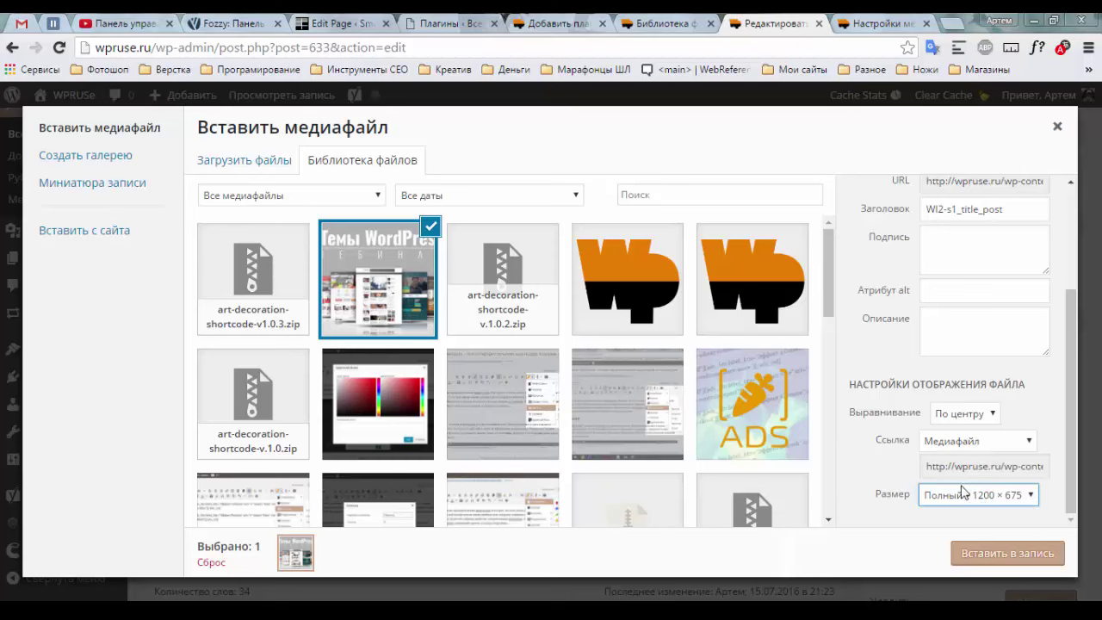
{"action": "left_click", "coordinate": [94, 155]}
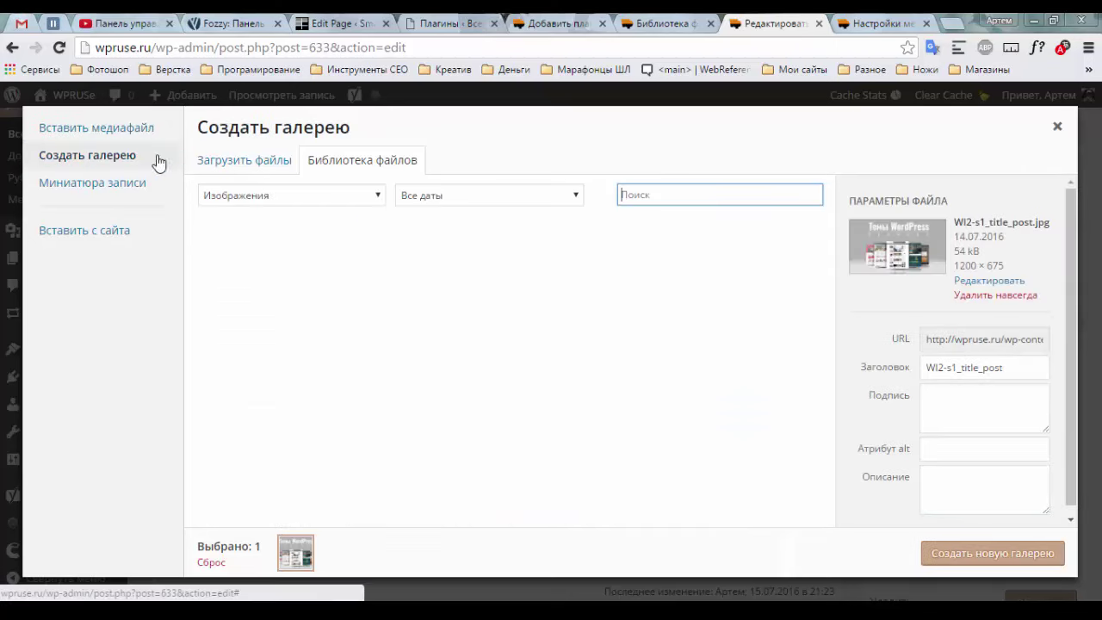
{"action": "left_click", "coordinate": [368, 306]}
{"action": "left_click", "coordinate": [630, 302]}
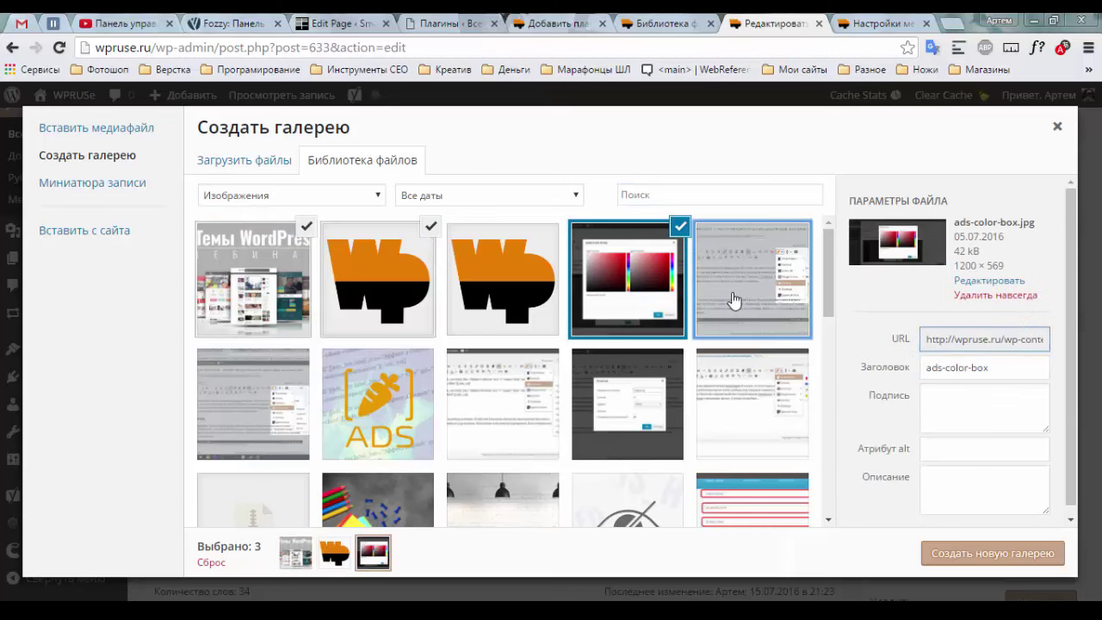
{"action": "left_click", "coordinate": [733, 300]}
{"action": "left_click", "coordinate": [1014, 559]}
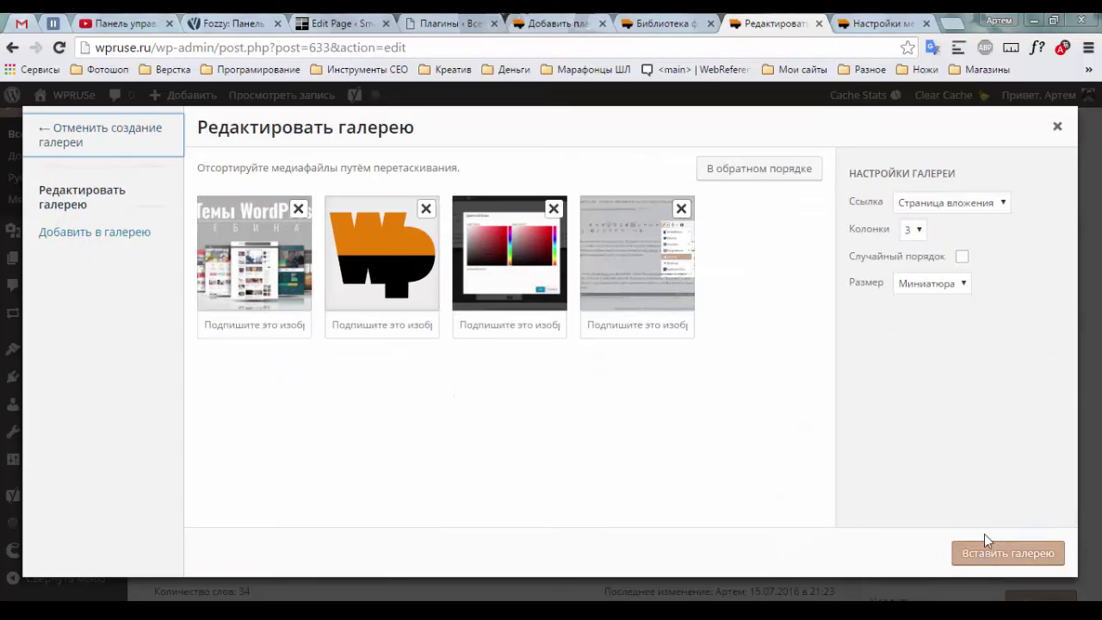
Set the draft gallery's image size to Полный and close the media dialog without inserting the gallery.
{"action": "left_click", "coordinate": [923, 285]}
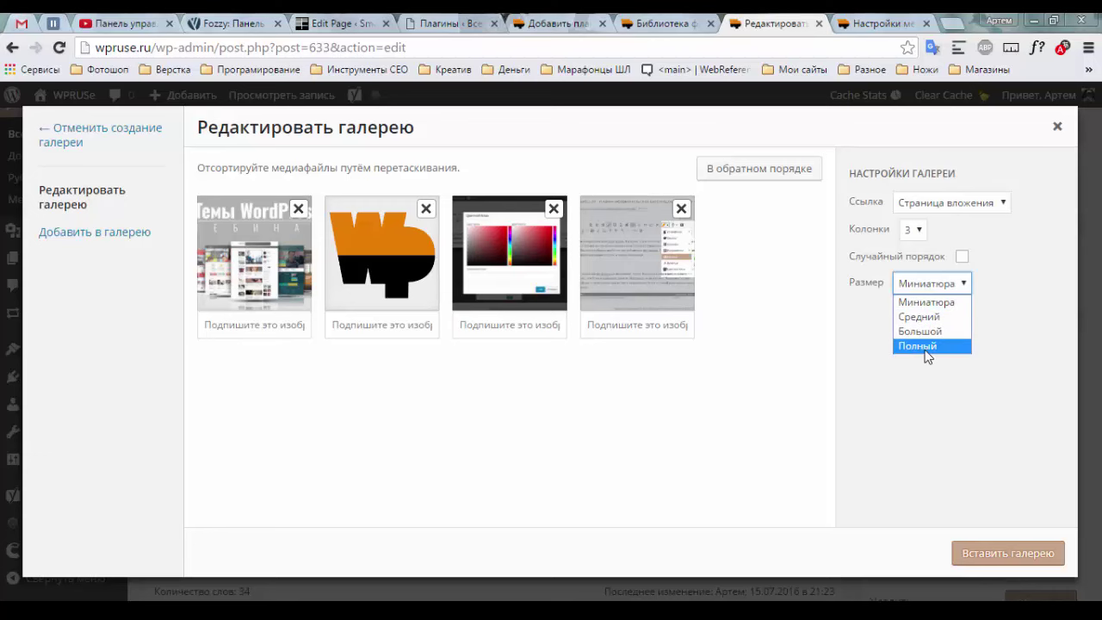
{"action": "left_click", "coordinate": [920, 347]}
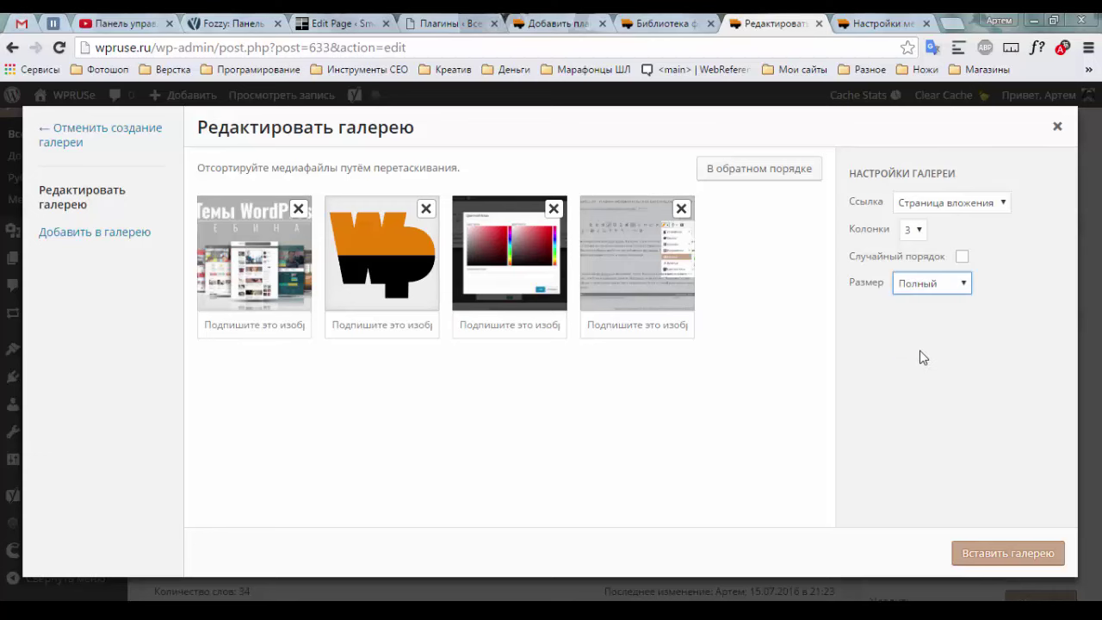
{"action": "left_click", "coordinate": [1057, 126]}
{"action": "double_click", "coordinate": [887, 239]}
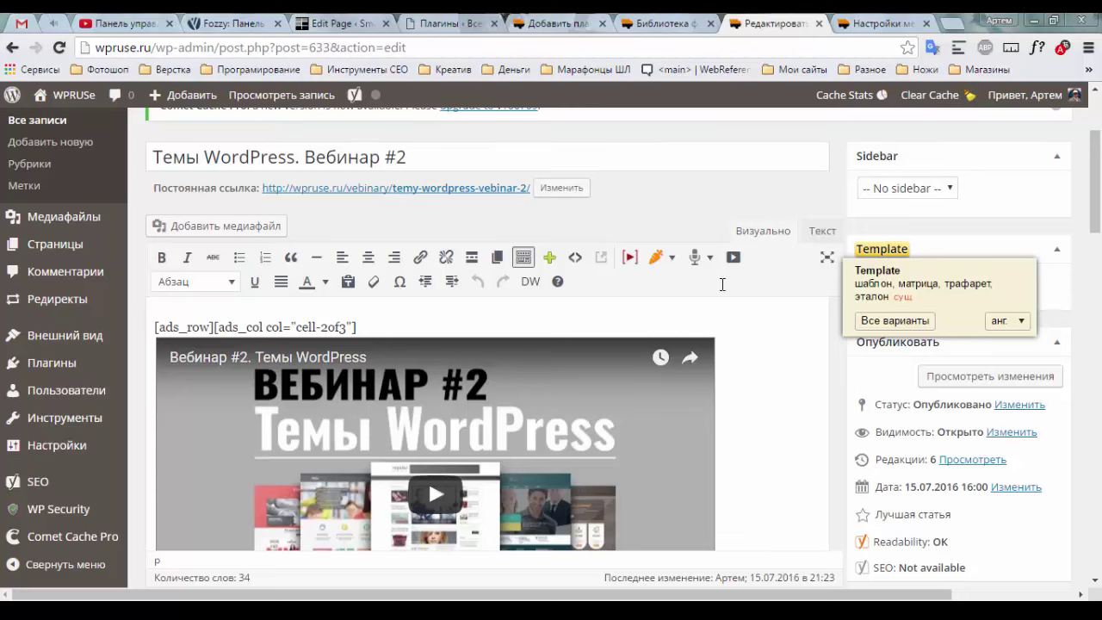
Search the plugin directory for Simple Image Sizes and install that plugin.
{"action": "left_click", "coordinate": [555, 31]}
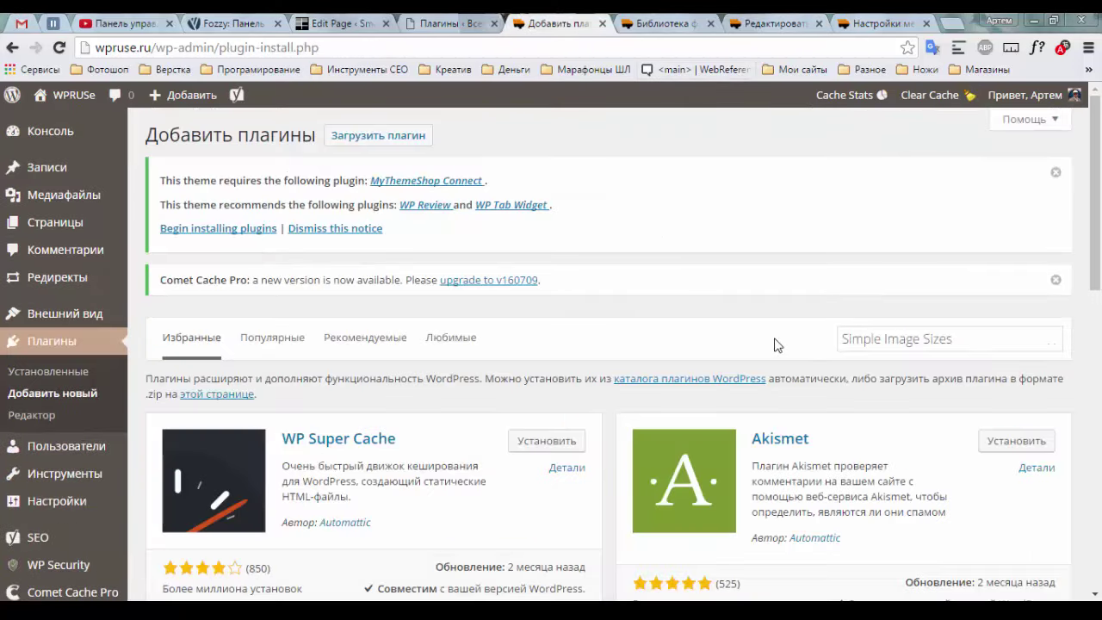
{"action": "scroll", "coordinate": [775, 344], "scroll_direction": "down", "scroll_amount": 1}
{"action": "left_click", "coordinate": [973, 254]}
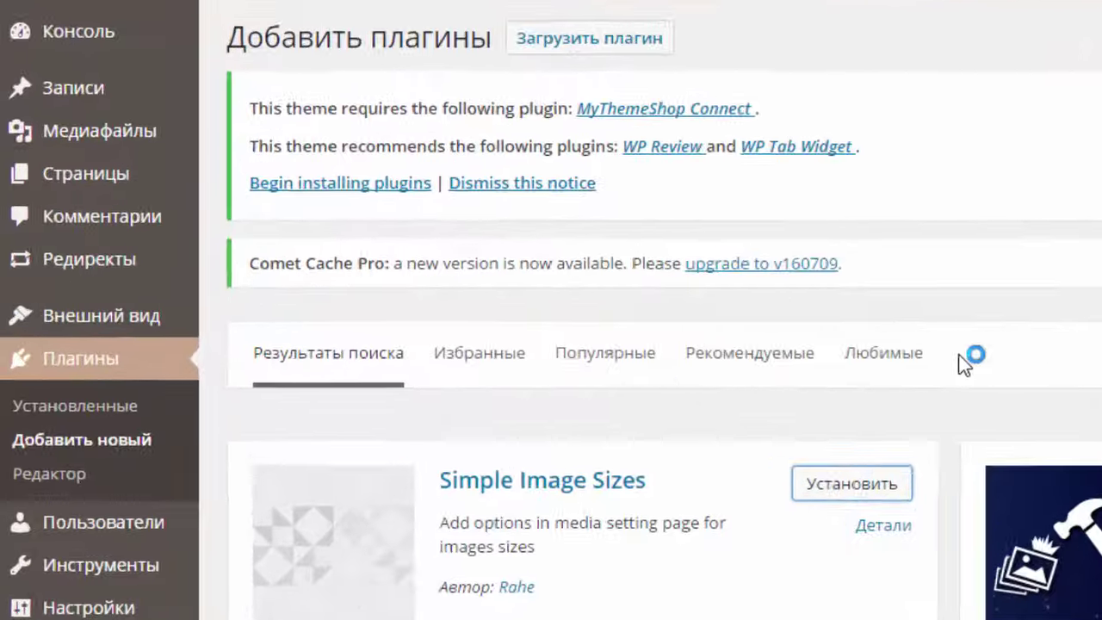
Open the media settings and examine the image sizes listed there, from the default thumbnail size to the slider size.
{"action": "mouse_move", "coordinate": [112, 509]}
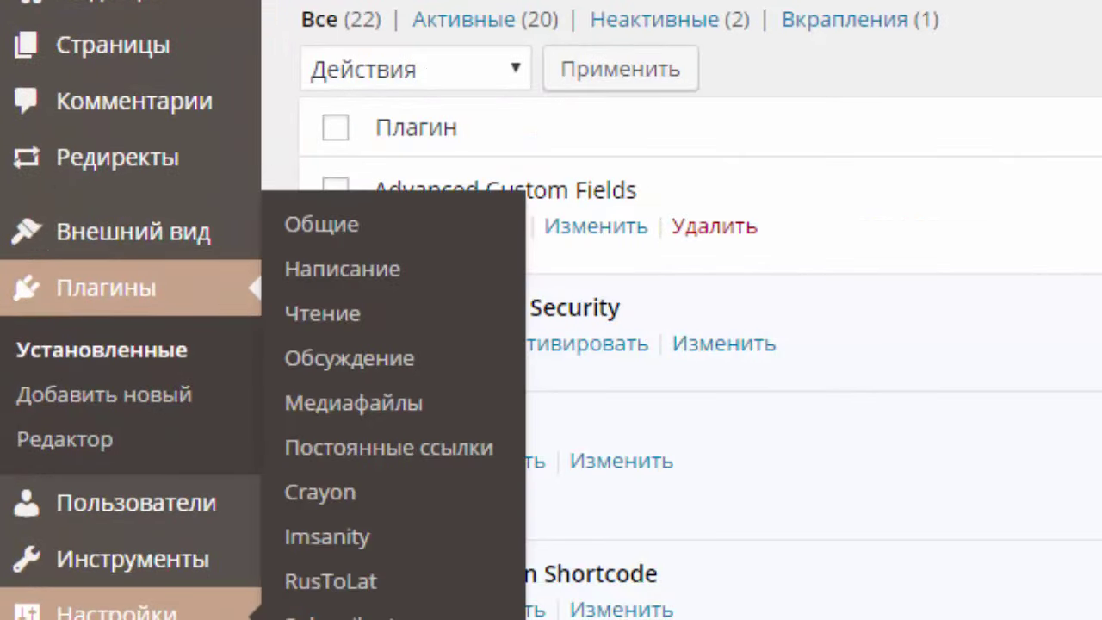
{"action": "left_click", "coordinate": [366, 406]}
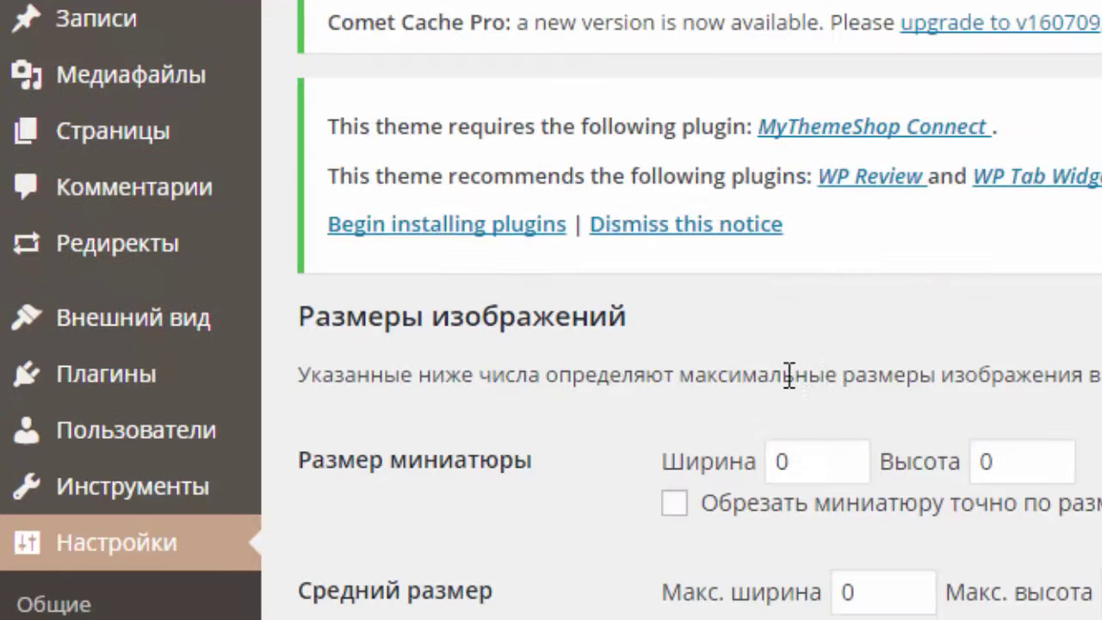
{"action": "scroll", "coordinate": [787, 376], "scroll_direction": "down", "scroll_amount": 8}
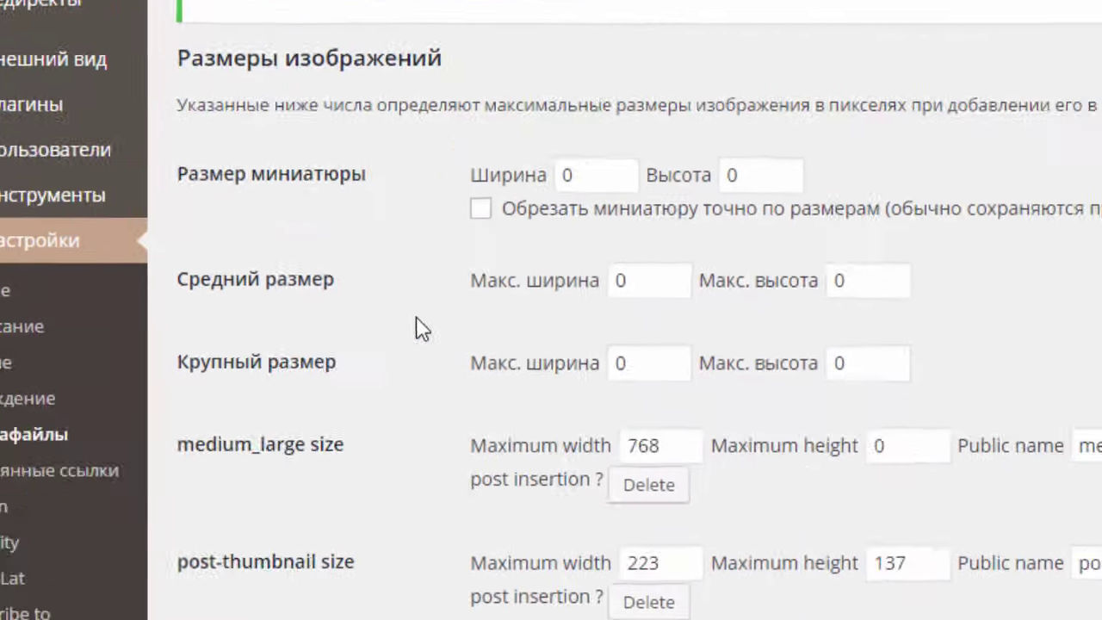
{"action": "scroll", "coordinate": [216, 359], "scroll_direction": "down", "scroll_amount": 5}
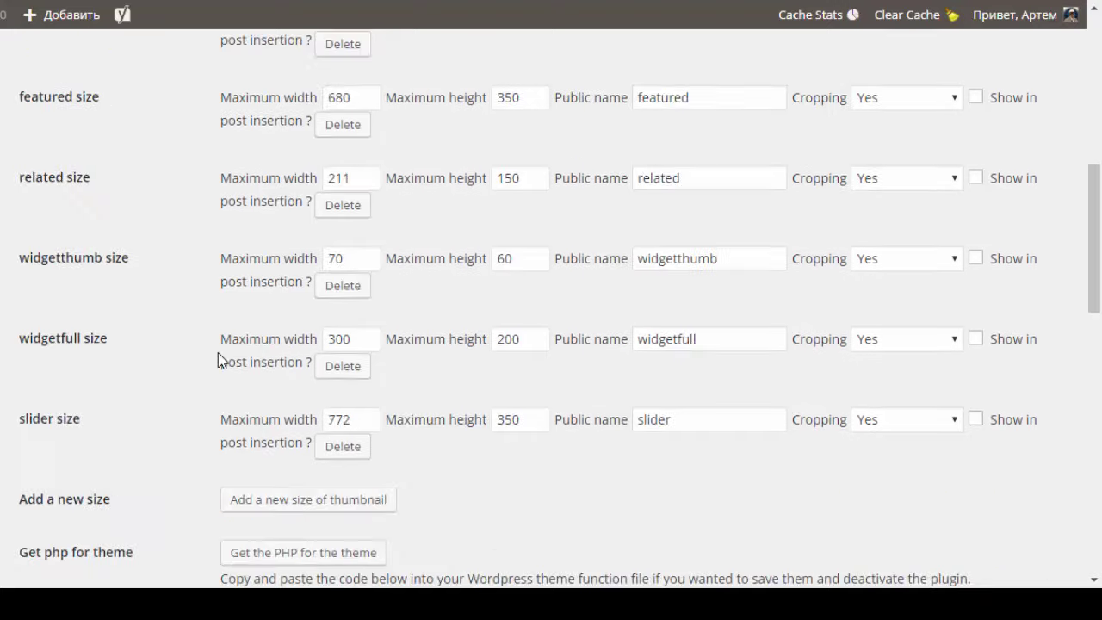
{"action": "scroll", "coordinate": [215, 338], "scroll_direction": "up", "scroll_amount": 3}
{"action": "scroll", "coordinate": [212, 319], "scroll_direction": "up", "scroll_amount": 2}
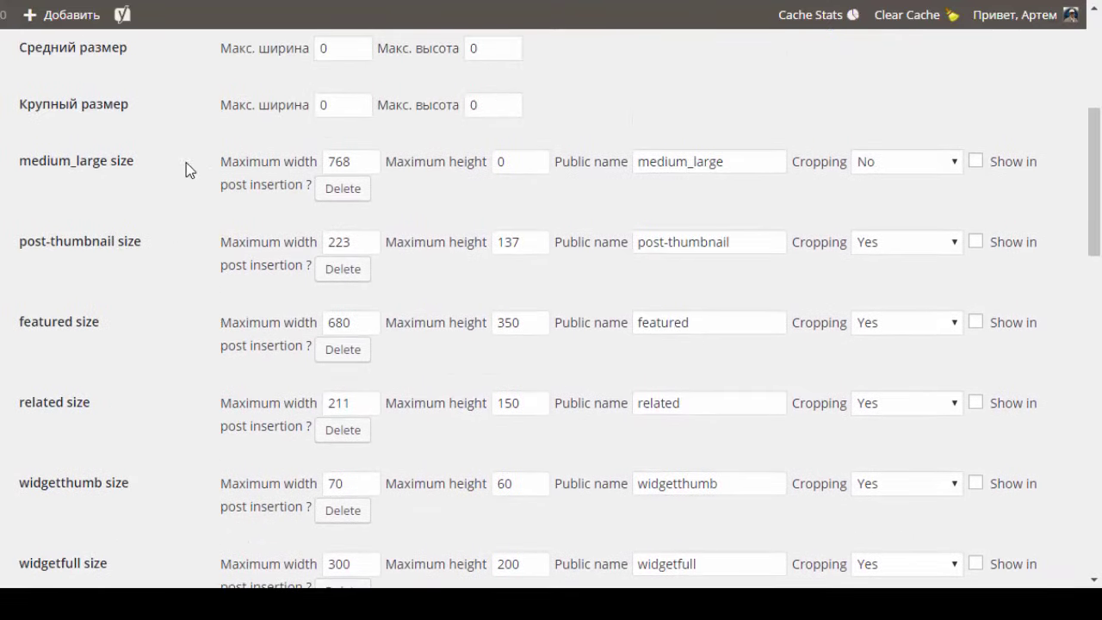
{"action": "scroll", "coordinate": [169, 258], "scroll_direction": "down", "scroll_amount": 7}
{"action": "scroll", "coordinate": [170, 258], "scroll_direction": "down", "scroll_amount": 2}
{"action": "scroll", "coordinate": [170, 259], "scroll_direction": "up", "scroll_amount": 8}
{"action": "scroll", "coordinate": [171, 249], "scroll_direction": "up", "scroll_amount": 3}
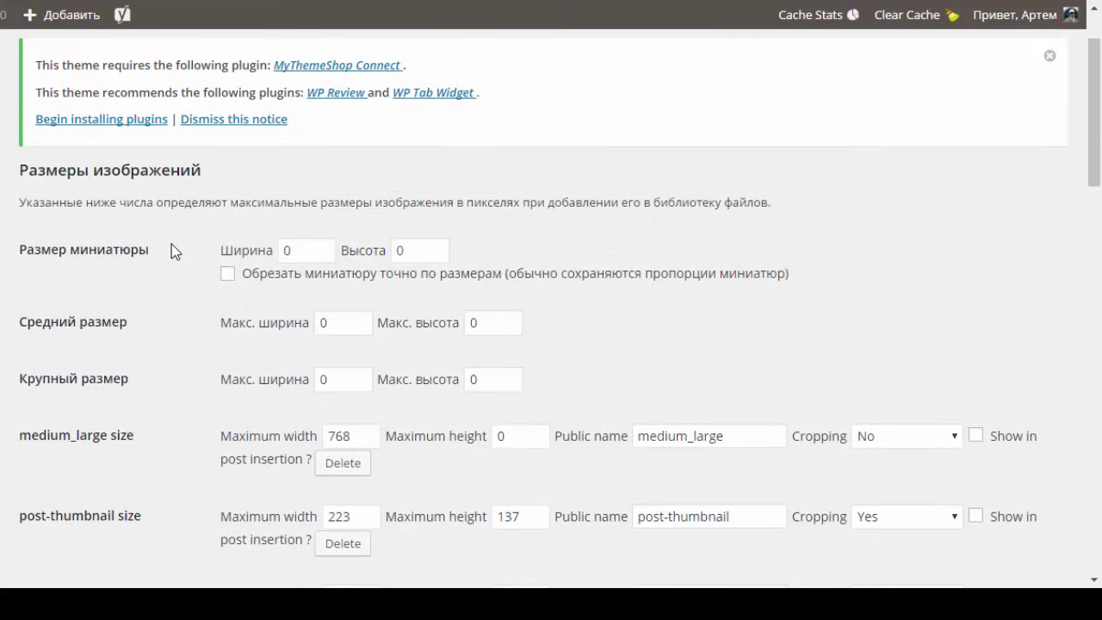
{"action": "scroll", "coordinate": [167, 261], "scroll_direction": "down", "scroll_amount": 2}
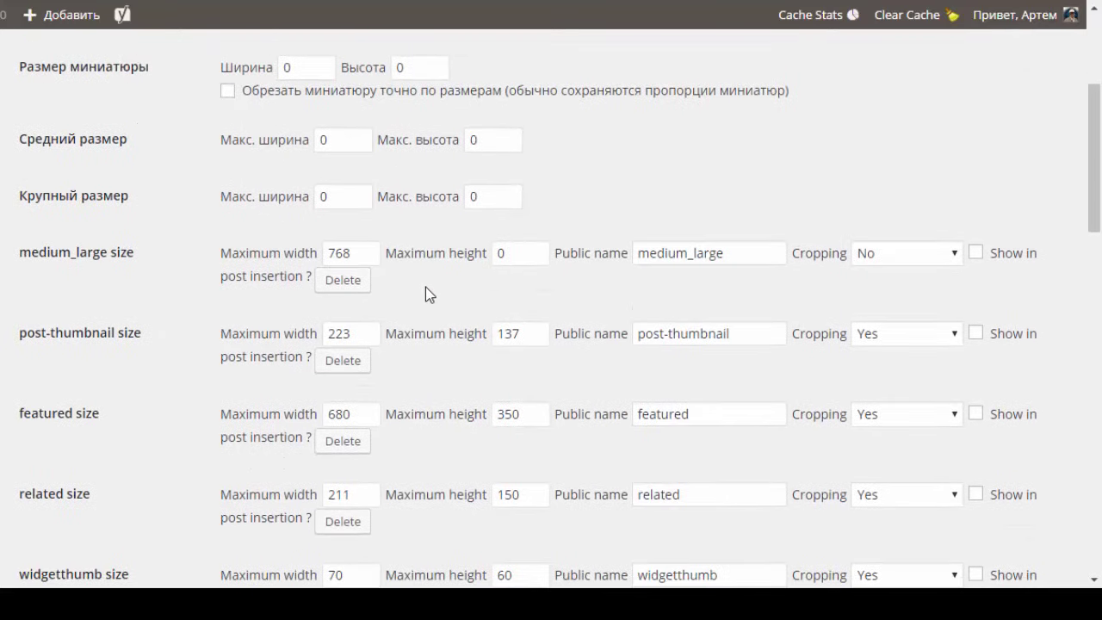
{"action": "scroll", "coordinate": [188, 248], "scroll_direction": "down", "scroll_amount": 1}
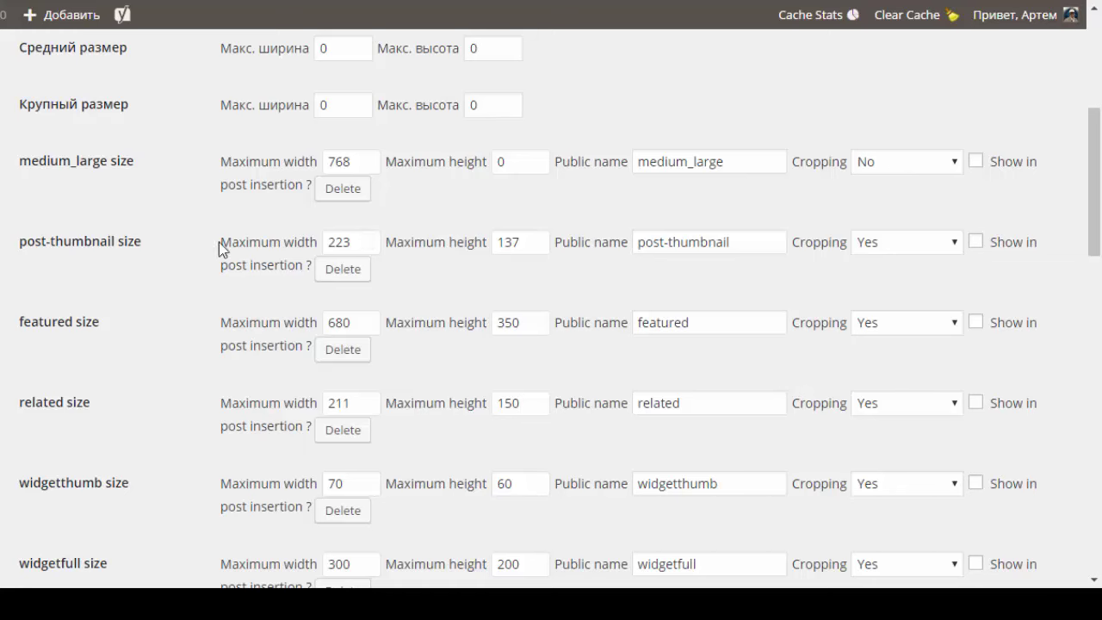
{"action": "scroll", "coordinate": [405, 330], "scroll_direction": "down", "scroll_amount": 1}
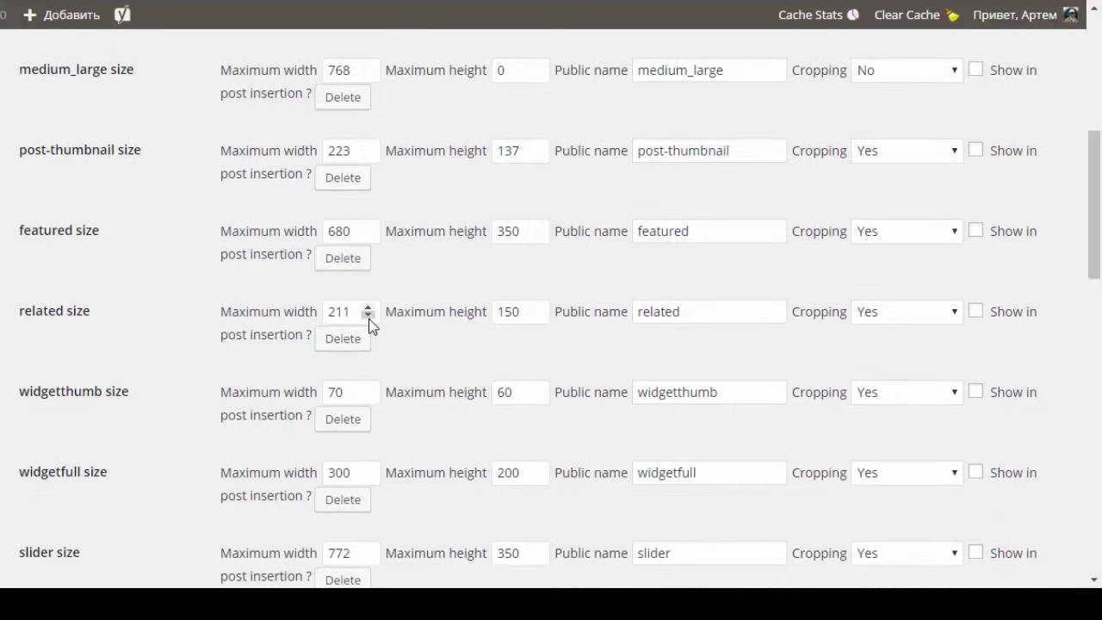
{"action": "scroll", "coordinate": [362, 310], "scroll_direction": "down", "scroll_amount": 3}
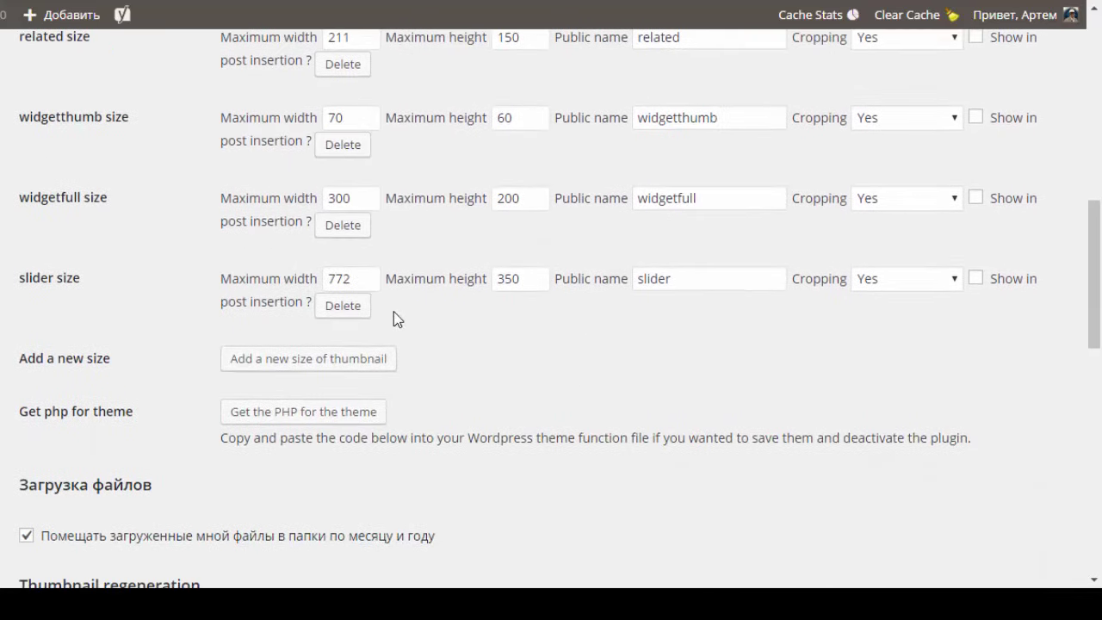
Add a new thumbnail size named thumbnail-art and validate its name.
{"action": "scroll", "coordinate": [394, 314], "scroll_direction": "down", "scroll_amount": 2}
{"action": "left_click", "coordinate": [330, 183]}
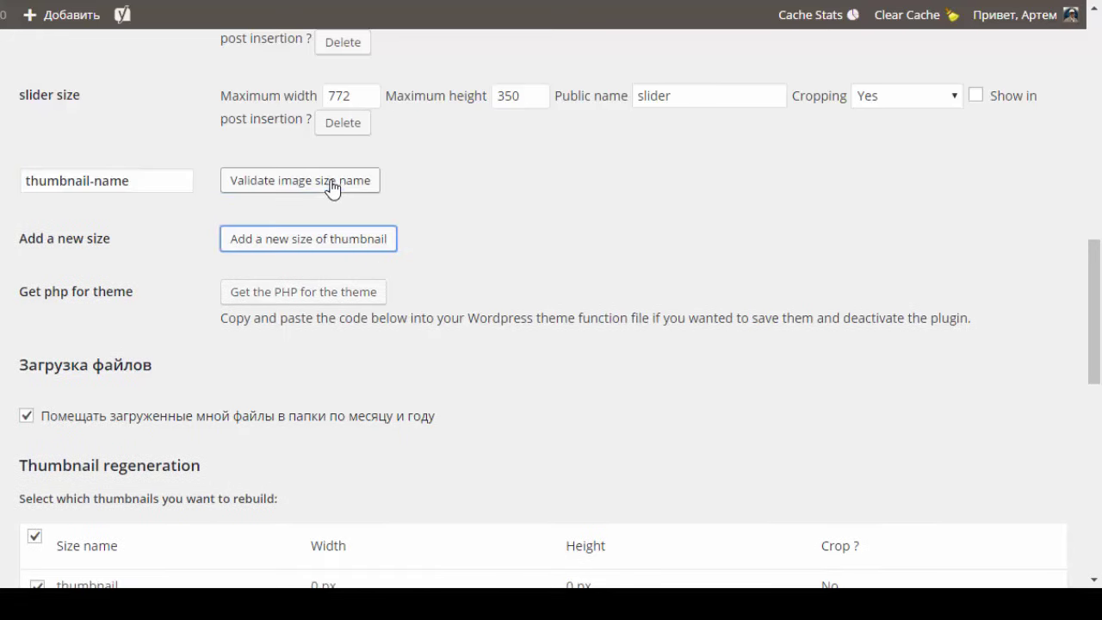
{"action": "left_click_drag", "start_coordinate": [155, 183], "coordinate": [96, 180]}
{"action": "type", "text": "art"}
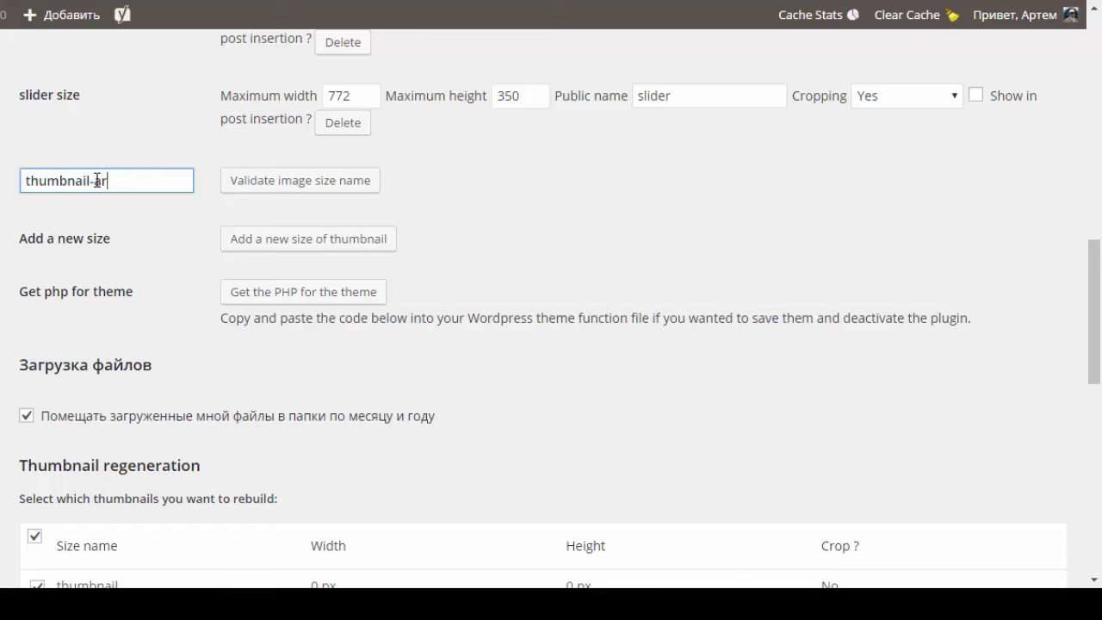
{"action": "left_click", "coordinate": [289, 187]}
Set the new thumbnail-art size to a maximum width of 400 and a maximum height of 200.
{"action": "double_click", "coordinate": [332, 176]}
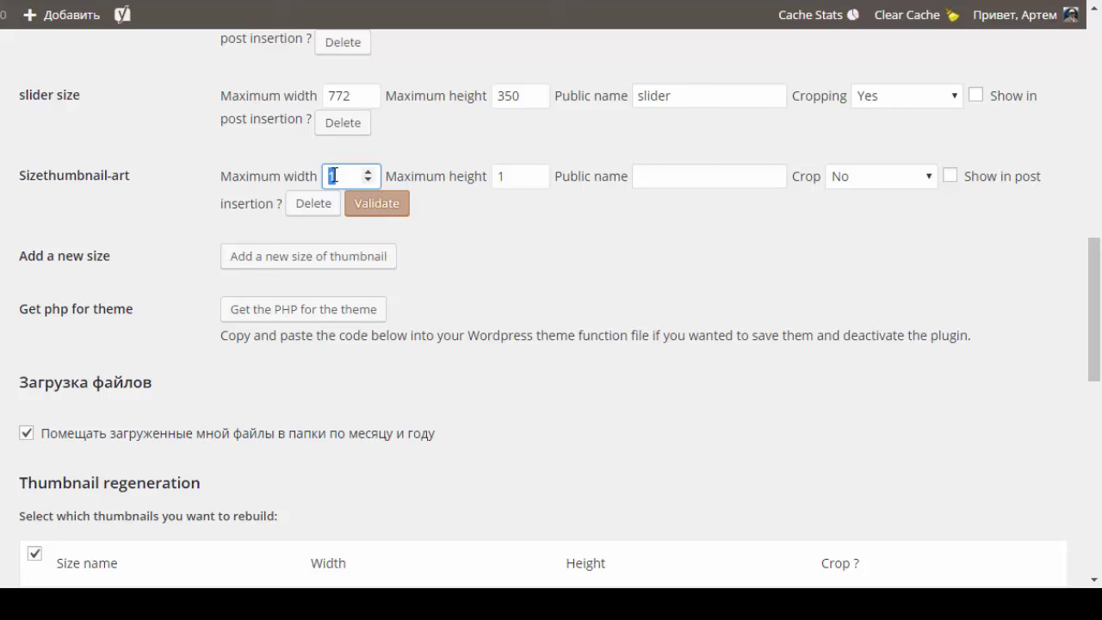
{"action": "type", "text": "400"}
{"action": "double_click", "coordinate": [497, 176]}
{"action": "type", "text": "200"}
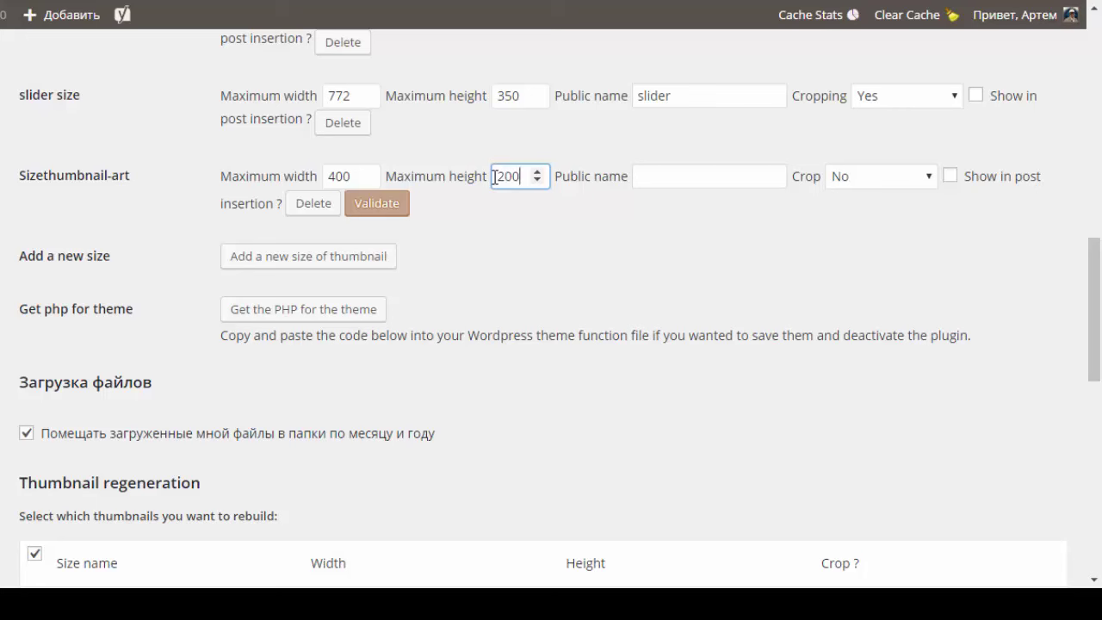
Give the thumbnail-art size the public name art_image and set its crop option to Yes.
{"action": "left_click", "coordinate": [680, 171]}
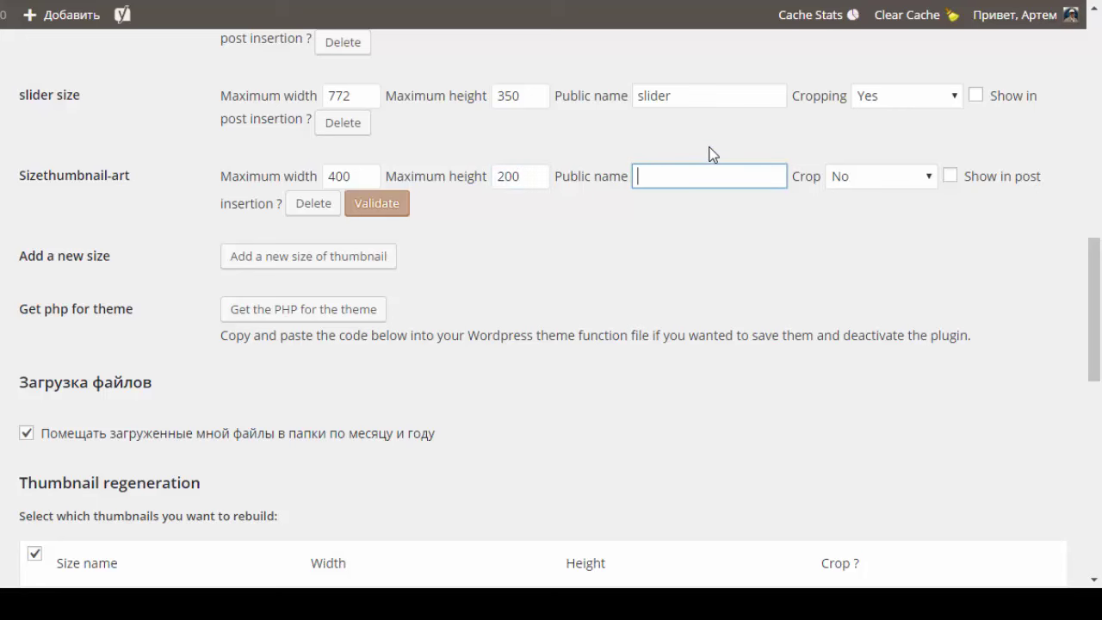
{"action": "scroll", "coordinate": [723, 162], "scroll_direction": "up", "scroll_amount": 2}
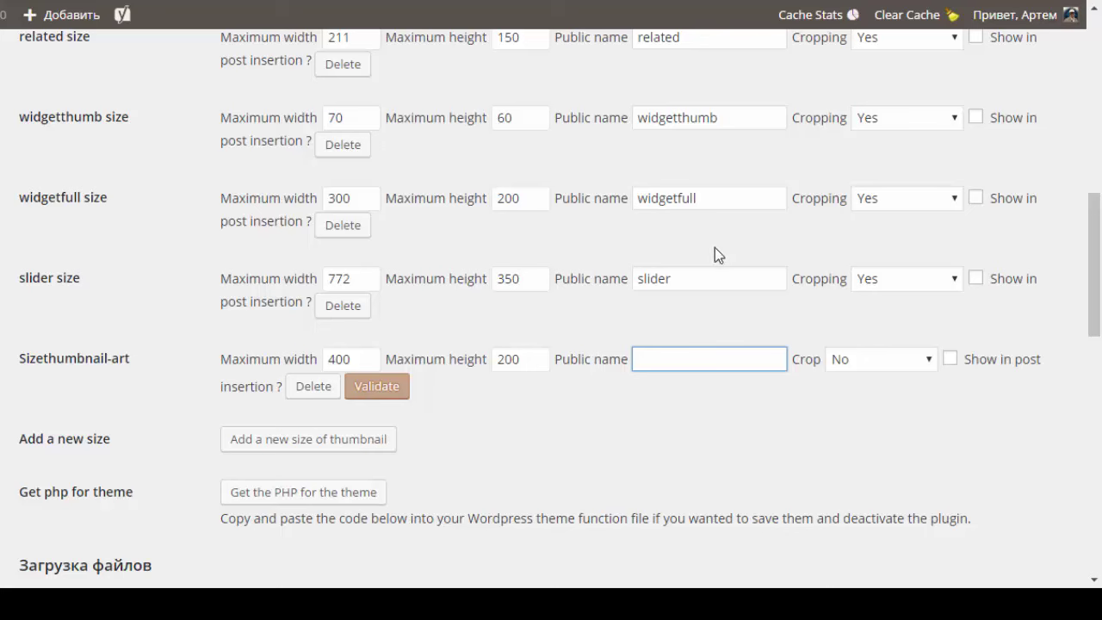
{"action": "type", "text": "artimage"}
{"action": "left_click", "coordinate": [652, 360]}
{"action": "type", "text": "_"}
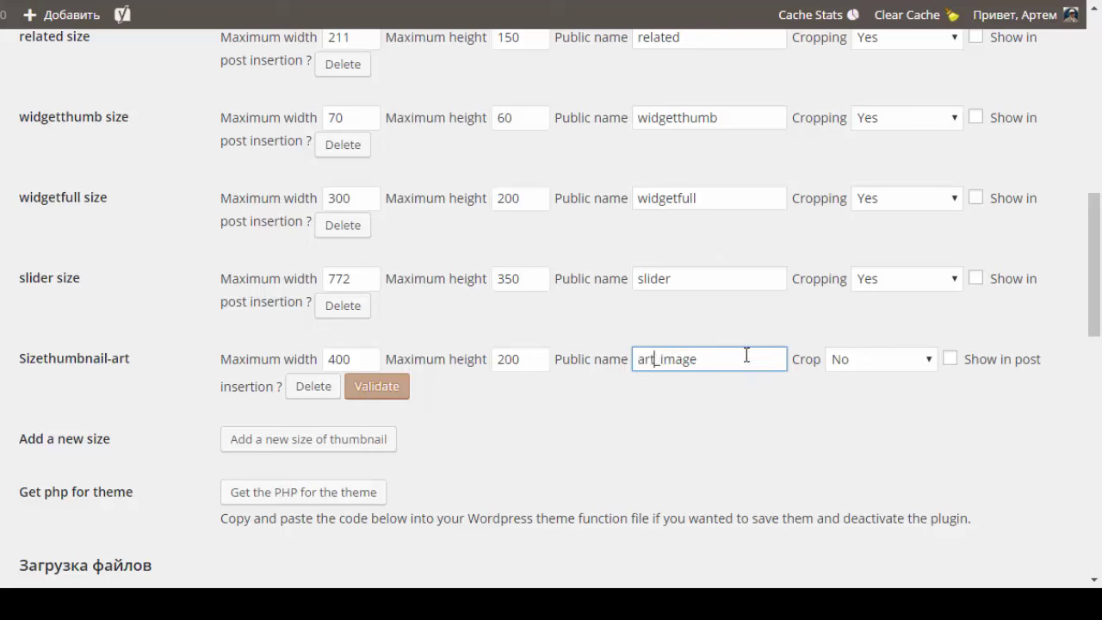
{"action": "left_click", "coordinate": [880, 356]}
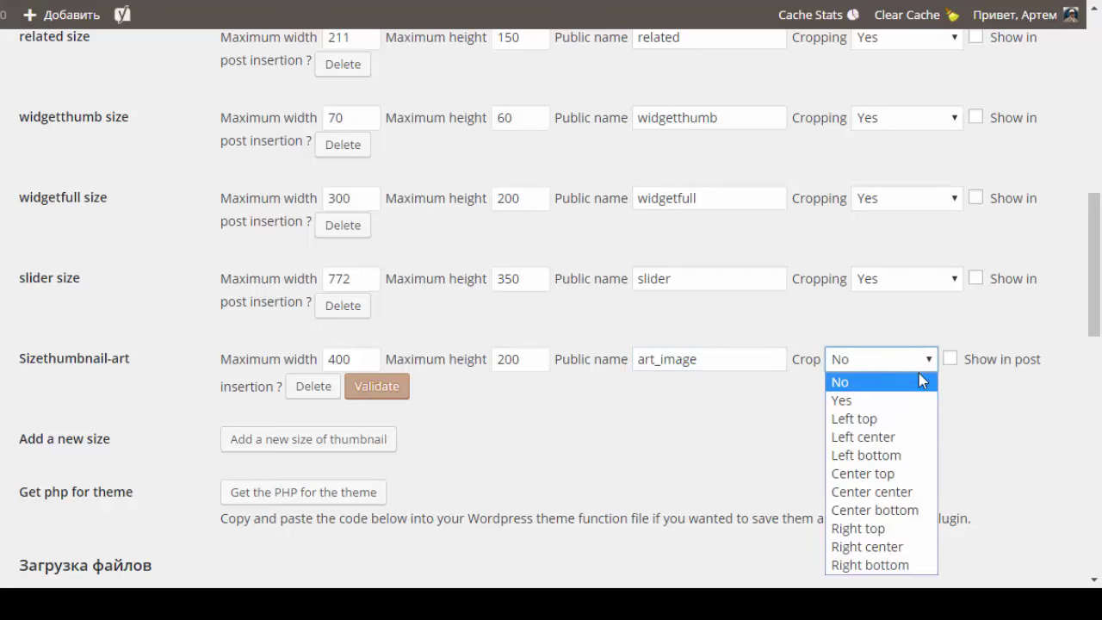
{"action": "left_click", "coordinate": [861, 400]}
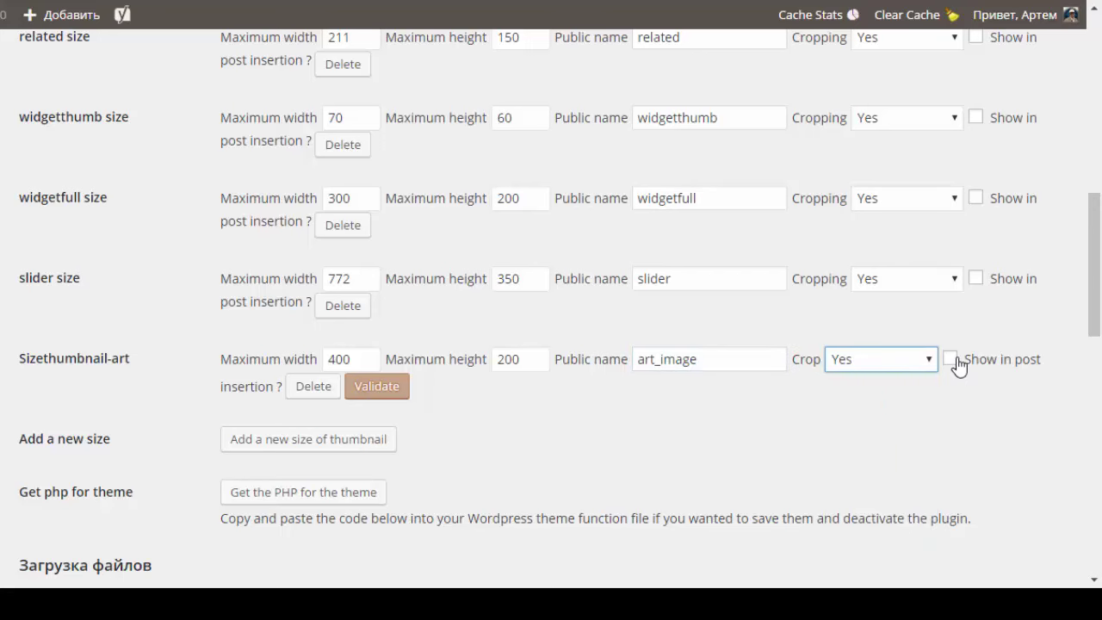
Examine the post insertion options of the listed sizes and the size choices in the post's gallery settings, closing the gallery without inserting it.
{"action": "scroll", "coordinate": [1085, 341], "scroll_direction": "up", "scroll_amount": 5}
{"action": "scroll", "coordinate": [1060, 332], "scroll_direction": "down", "scroll_amount": 4}
{"action": "scroll", "coordinate": [1058, 325], "scroll_direction": "up", "scroll_amount": 2}
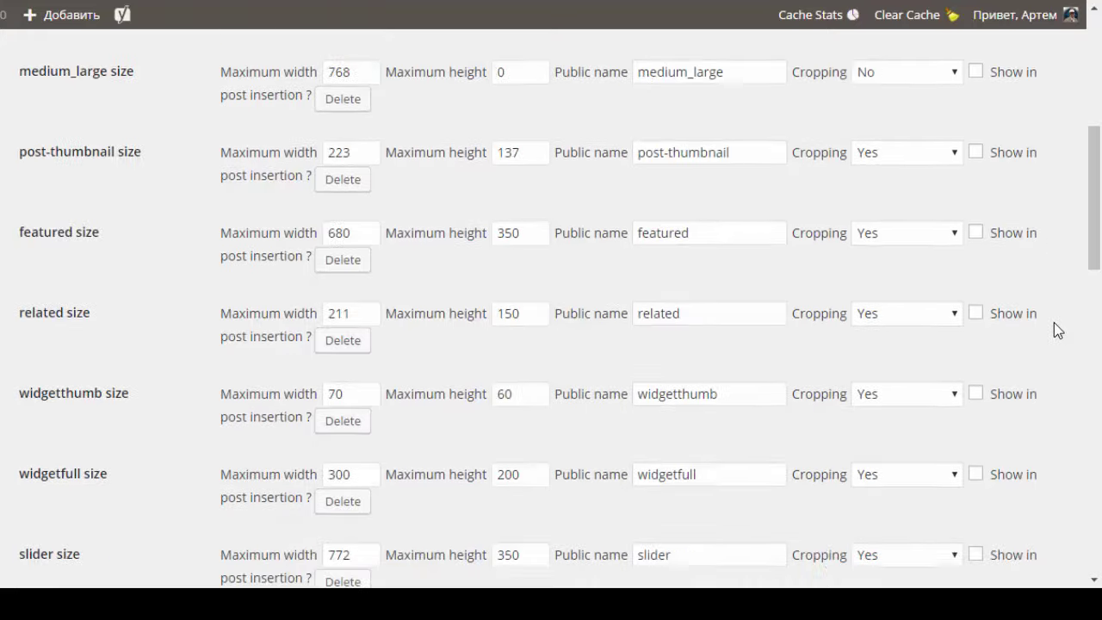
{"action": "scroll", "coordinate": [1012, 274], "scroll_direction": "down", "scroll_amount": 1}
{"action": "scroll", "coordinate": [1014, 276], "scroll_direction": "up", "scroll_amount": 2}
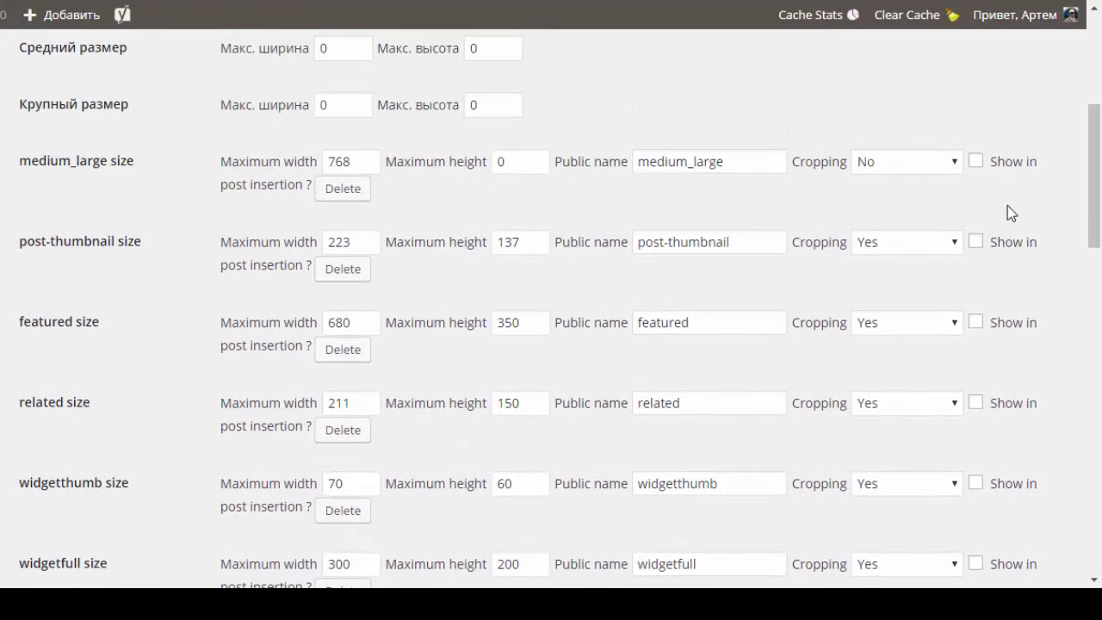
{"action": "scroll", "coordinate": [1033, 328], "scroll_direction": "down", "scroll_amount": 2}
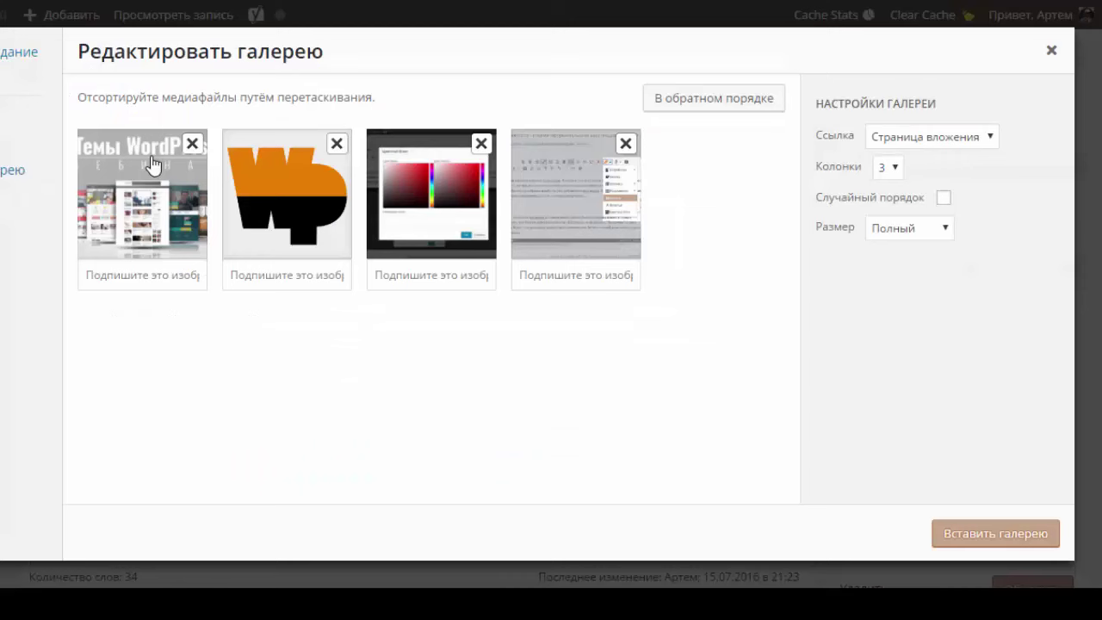
{"action": "left_click", "coordinate": [921, 229]}
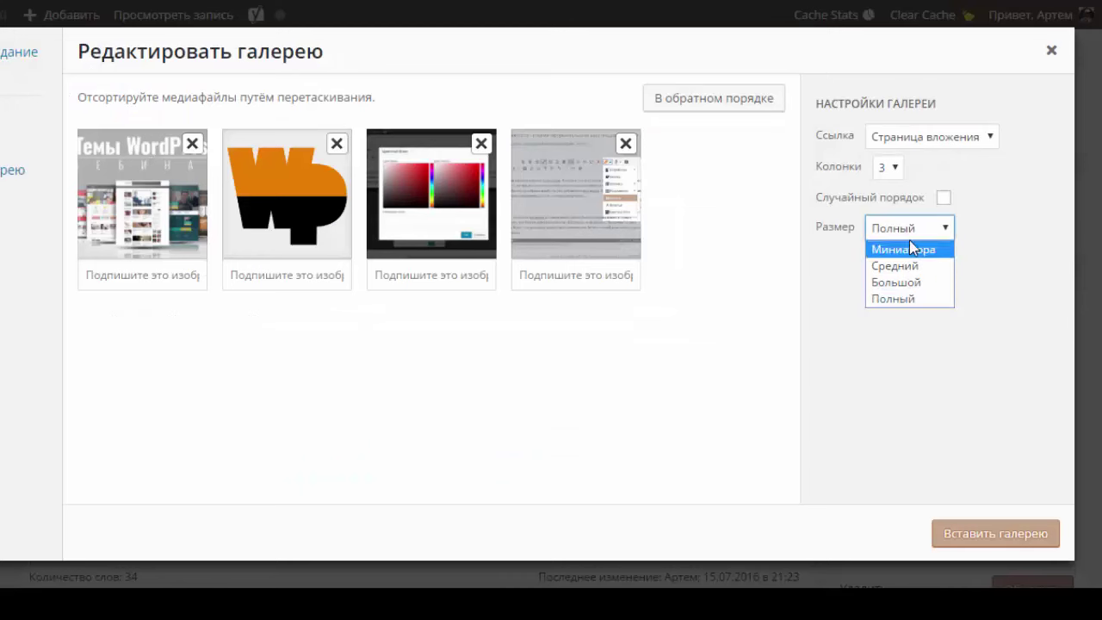
{"action": "left_click", "coordinate": [1047, 49]}
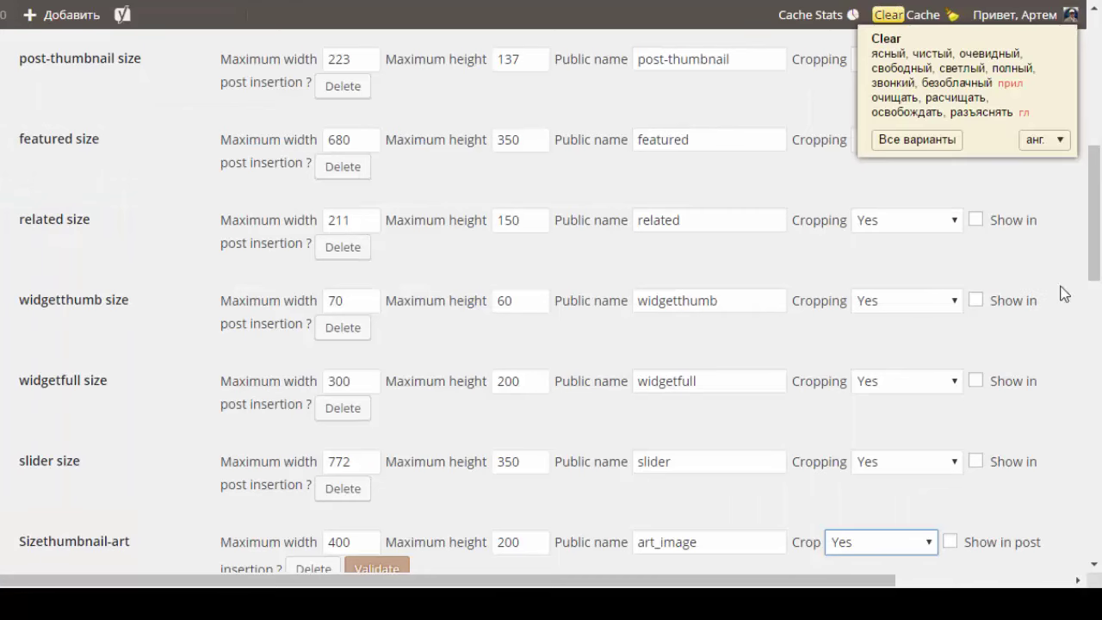
Enable post insertion for the featured, thumbnail-art and widgetfull sizes, validating the new size and updating widgetfull.
{"action": "scroll", "coordinate": [1072, 286], "scroll_direction": "up", "scroll_amount": 1}
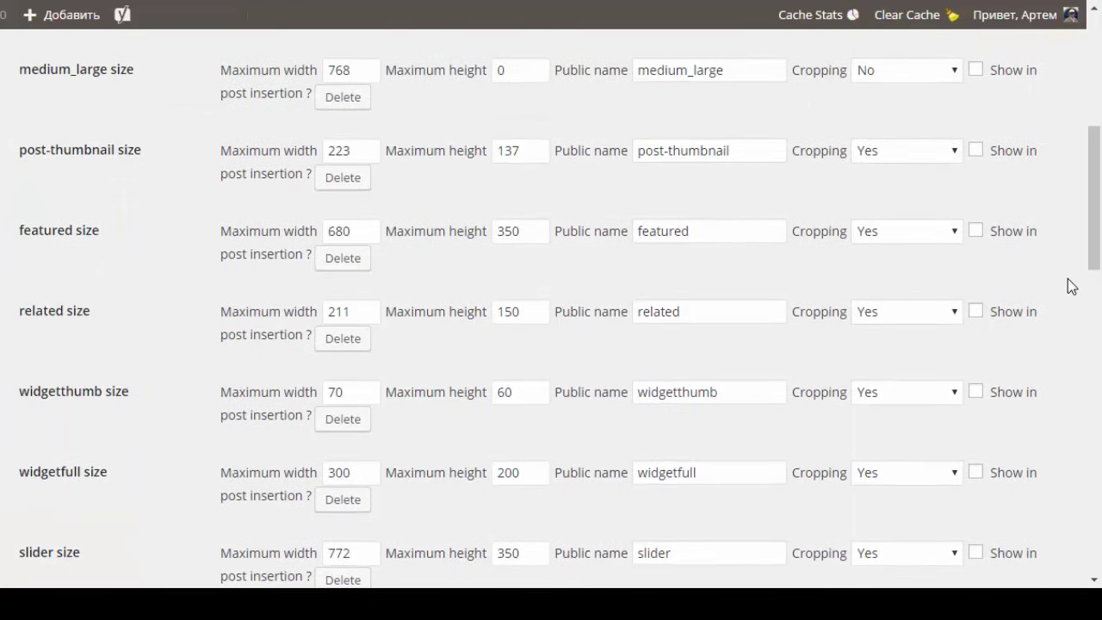
{"action": "left_click", "coordinate": [975, 230]}
{"action": "scroll", "coordinate": [1009, 288], "scroll_direction": "down", "scroll_amount": 3}
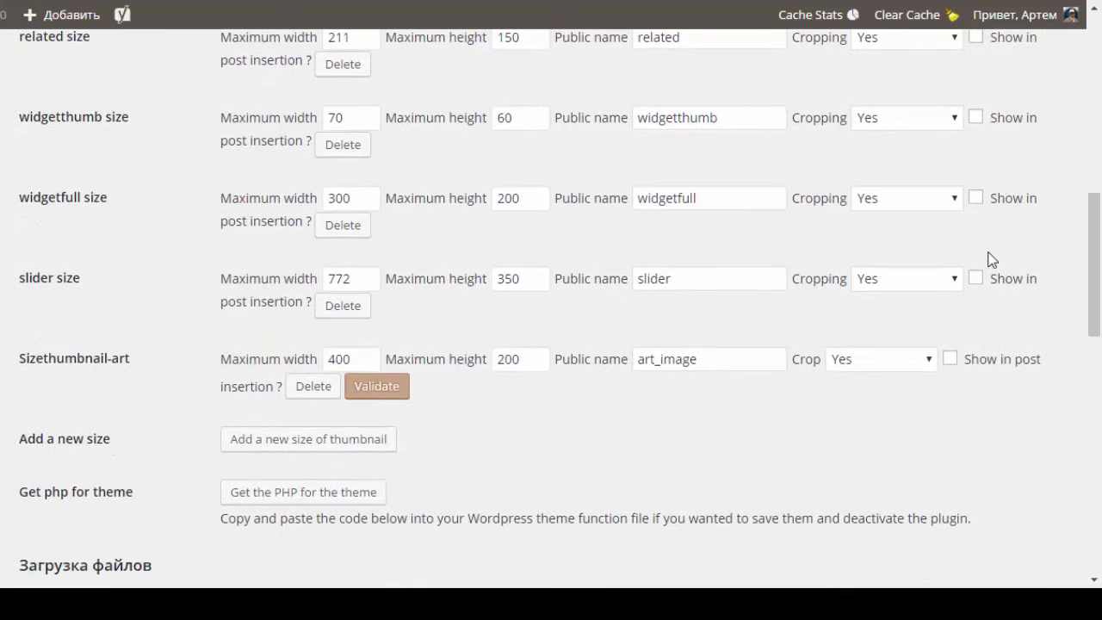
{"action": "left_click", "coordinate": [951, 360]}
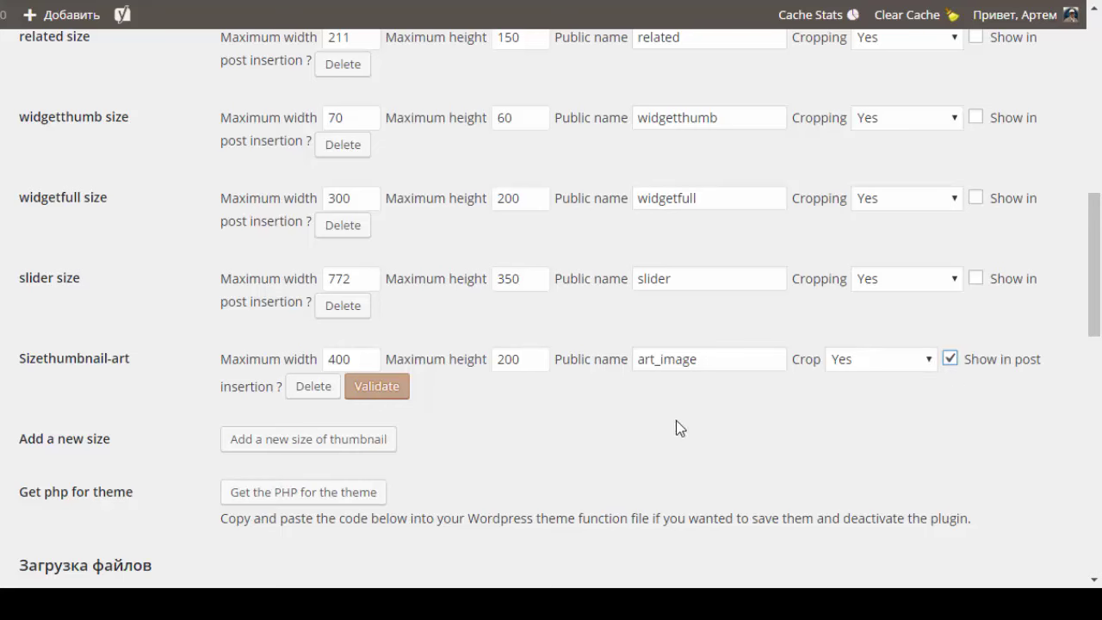
{"action": "left_click", "coordinate": [377, 387]}
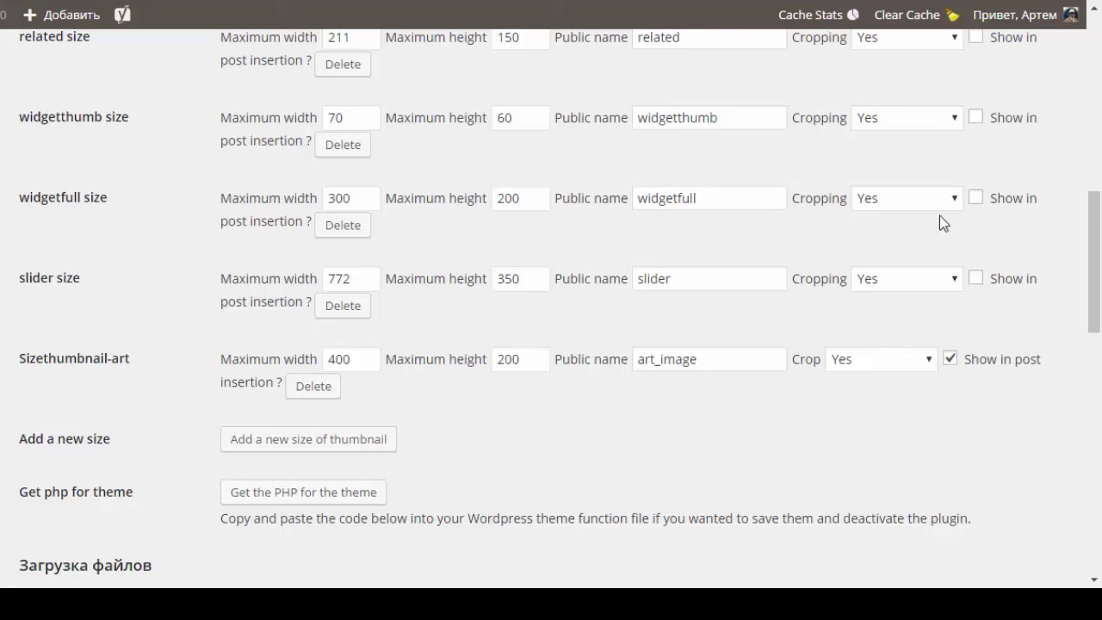
{"action": "left_click", "coordinate": [976, 198]}
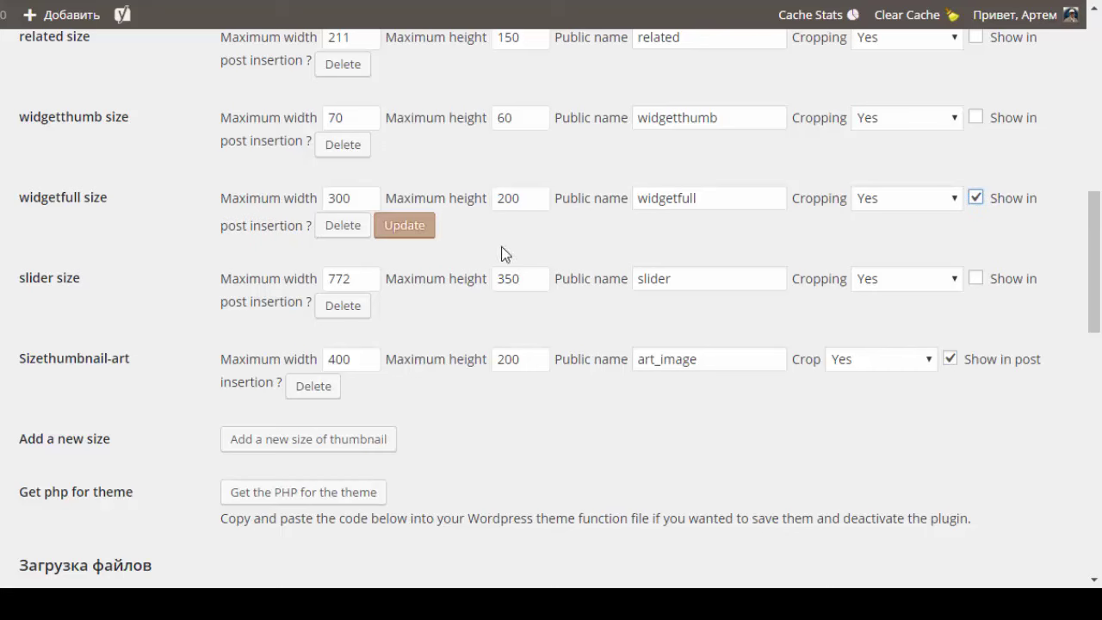
{"action": "left_click", "coordinate": [412, 225]}
Review the image sizes and post types offered for thumbnail regeneration, and save the media settings.
{"action": "scroll", "coordinate": [646, 222], "scroll_direction": "down", "scroll_amount": 10}
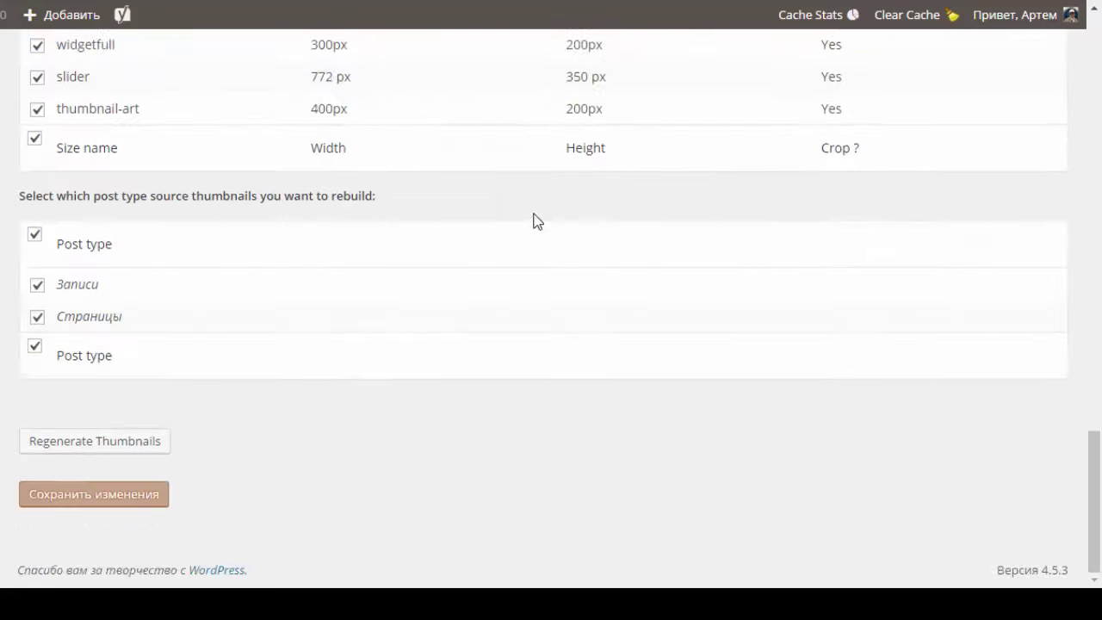
{"action": "scroll", "coordinate": [482, 198], "scroll_direction": "up", "scroll_amount": 8}
{"action": "scroll", "coordinate": [254, 133], "scroll_direction": "down", "scroll_amount": 1}
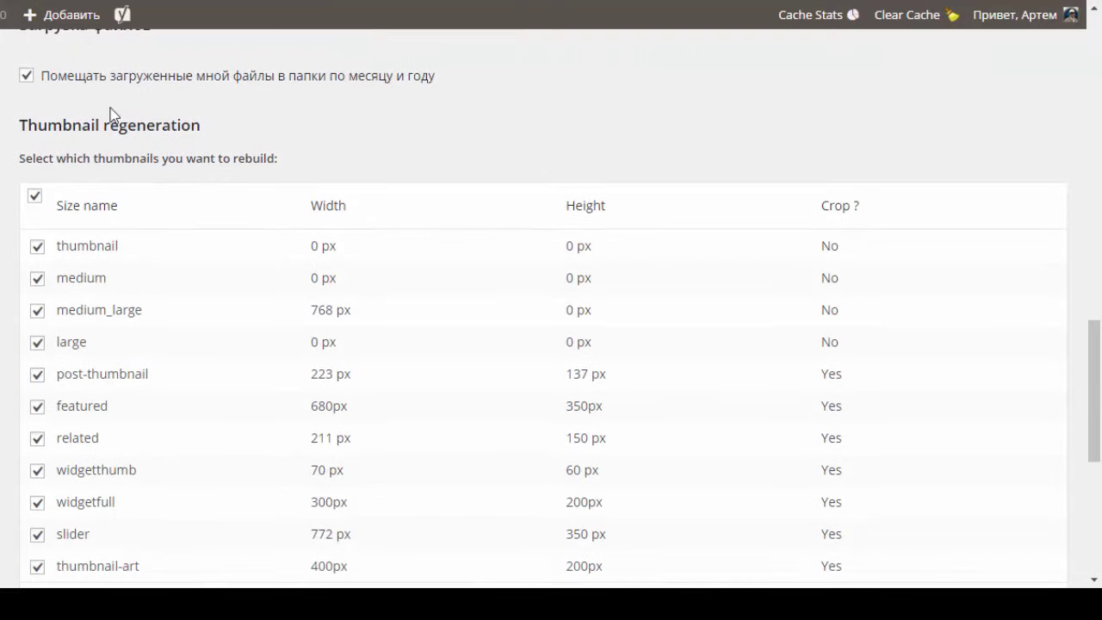
{"action": "scroll", "coordinate": [240, 331], "scroll_direction": "down", "scroll_amount": 2}
{"action": "scroll", "coordinate": [241, 331], "scroll_direction": "up", "scroll_amount": 1}
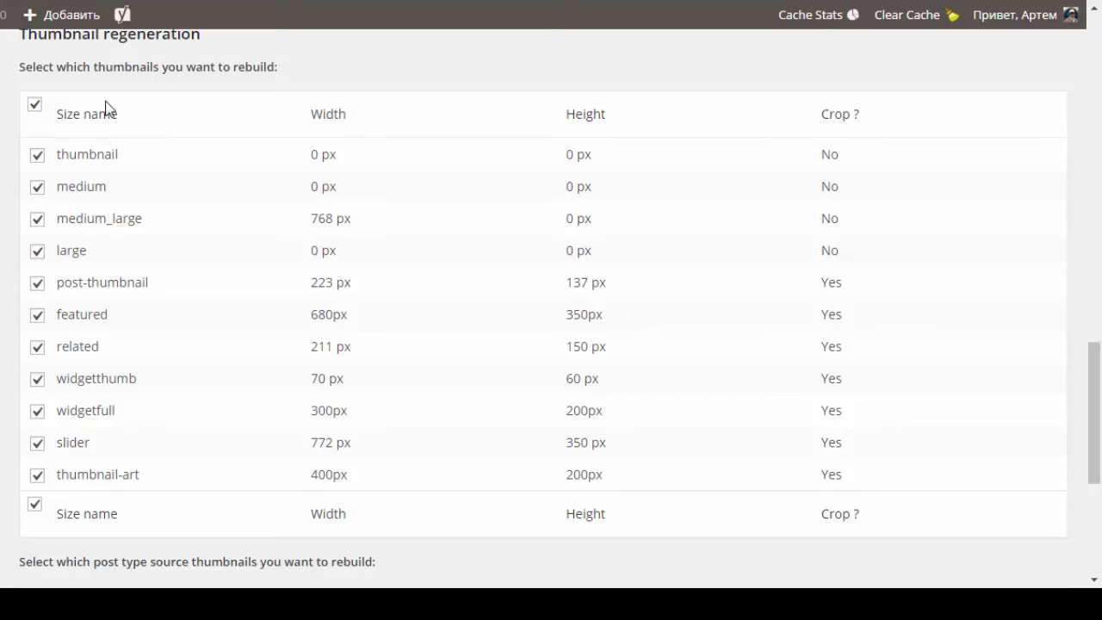
{"action": "scroll", "coordinate": [133, 134], "scroll_direction": "down", "scroll_amount": 4}
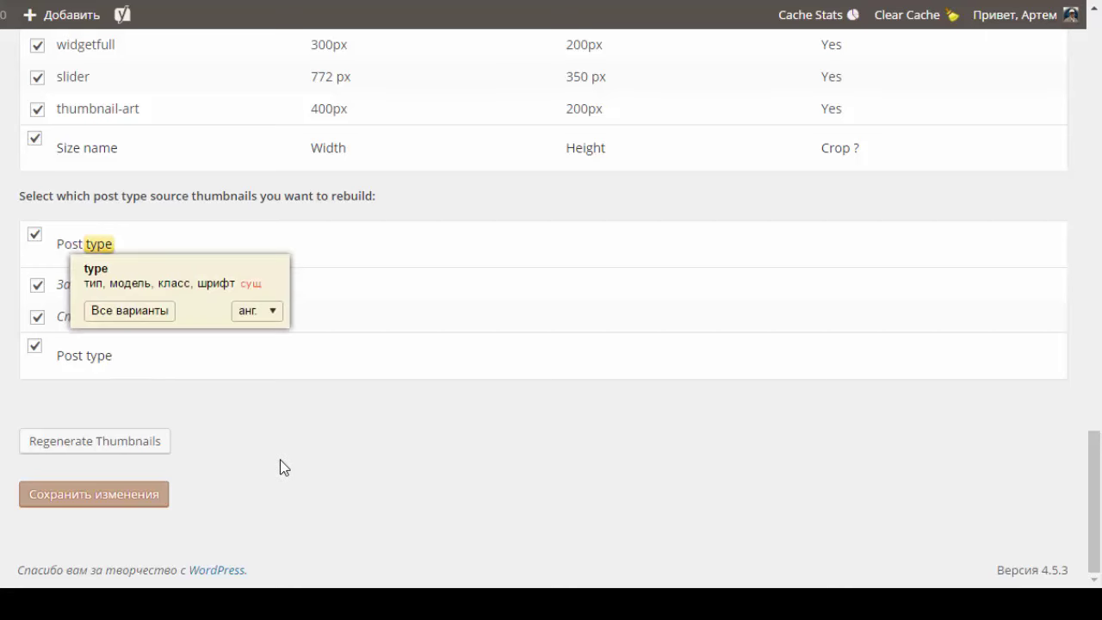
{"action": "scroll", "coordinate": [293, 421], "scroll_direction": "up", "scroll_amount": 5}
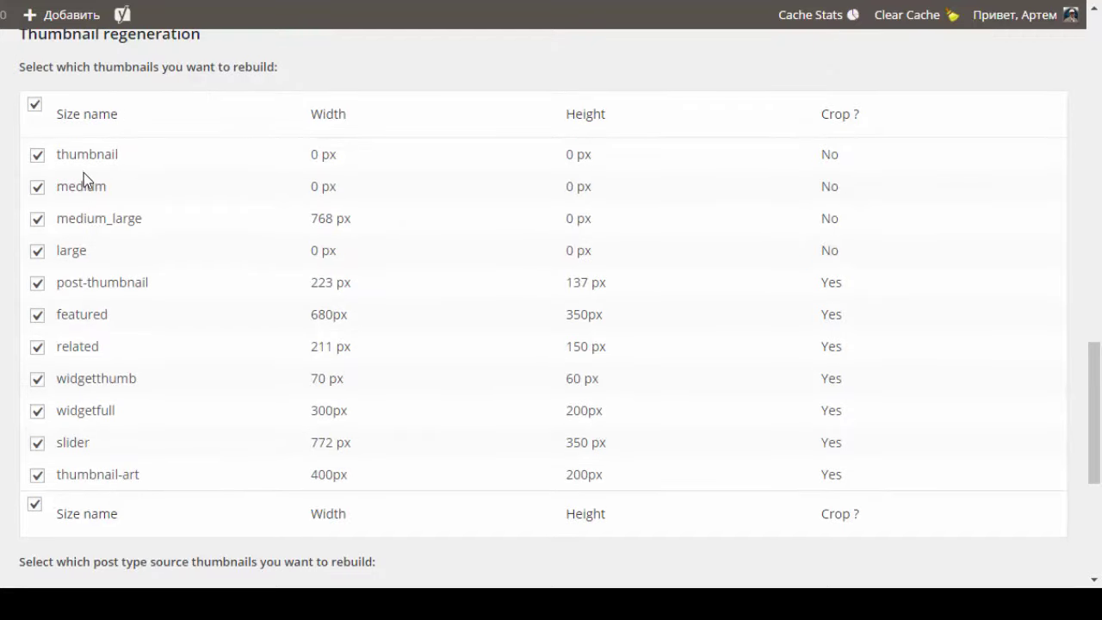
{"action": "scroll", "coordinate": [320, 295], "scroll_direction": "down", "scroll_amount": 5}
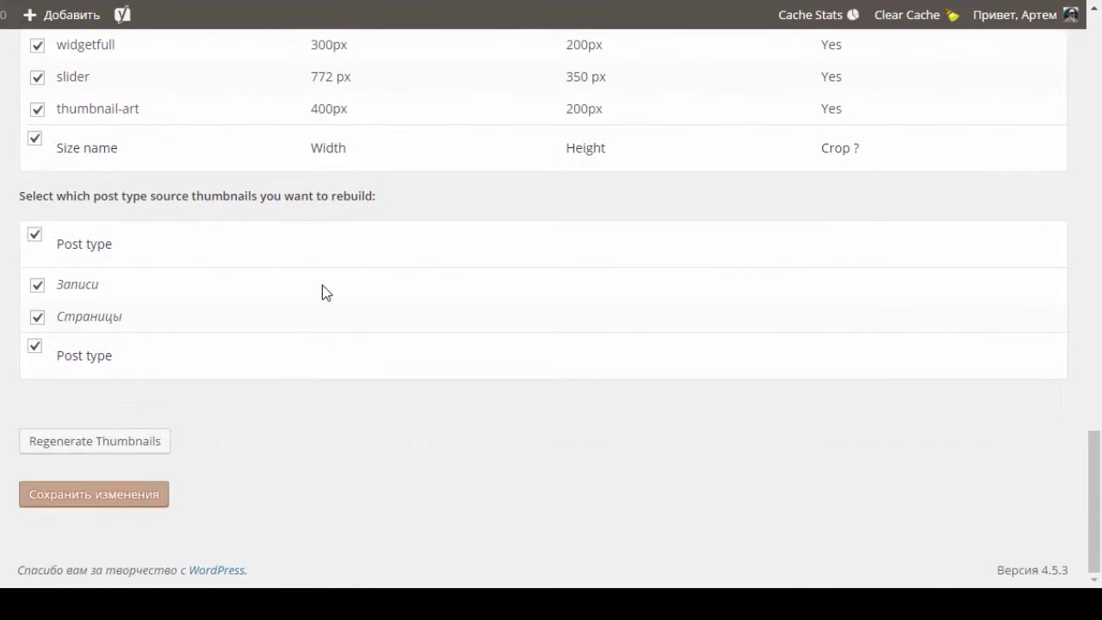
{"action": "scroll", "coordinate": [314, 292], "scroll_direction": "up", "scroll_amount": 20}
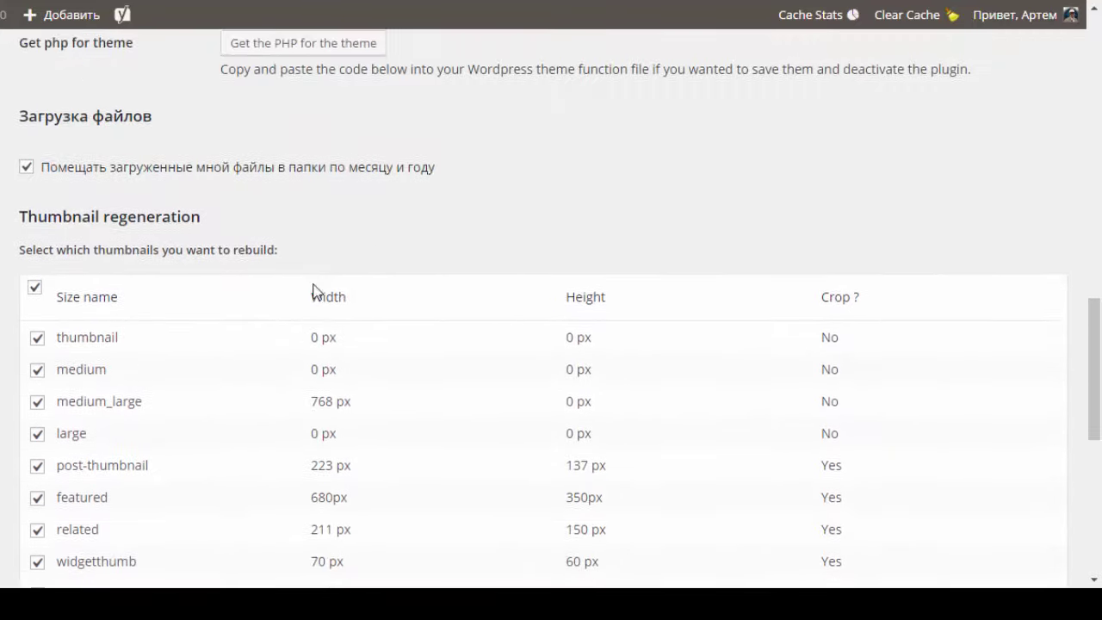
{"action": "scroll", "coordinate": [310, 288], "scroll_direction": "down", "scroll_amount": 20}
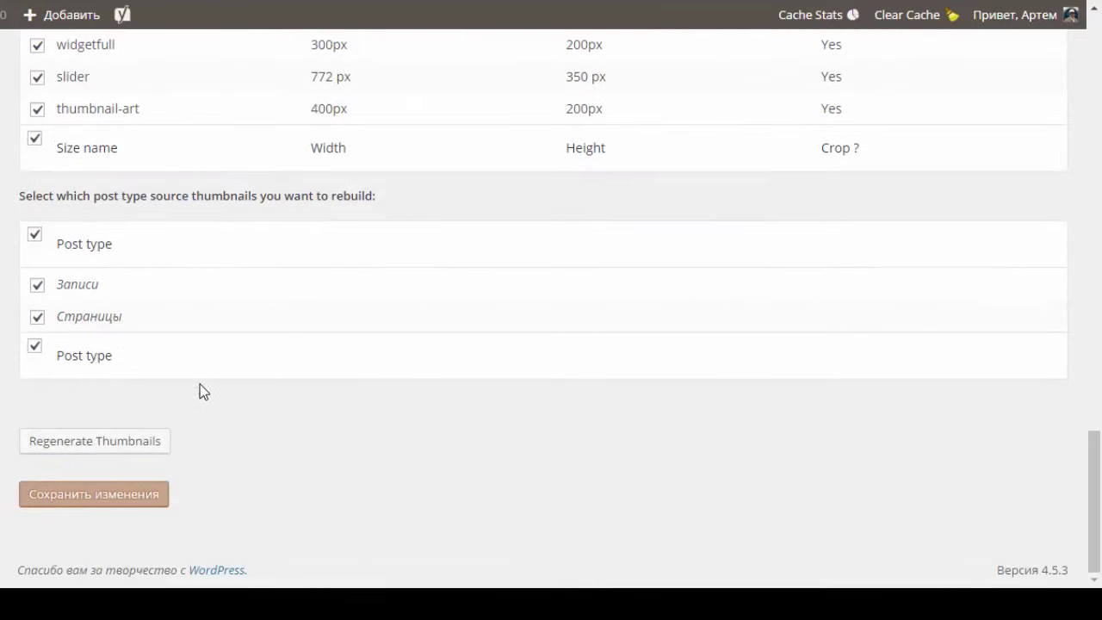
{"action": "left_click", "coordinate": [118, 495]}
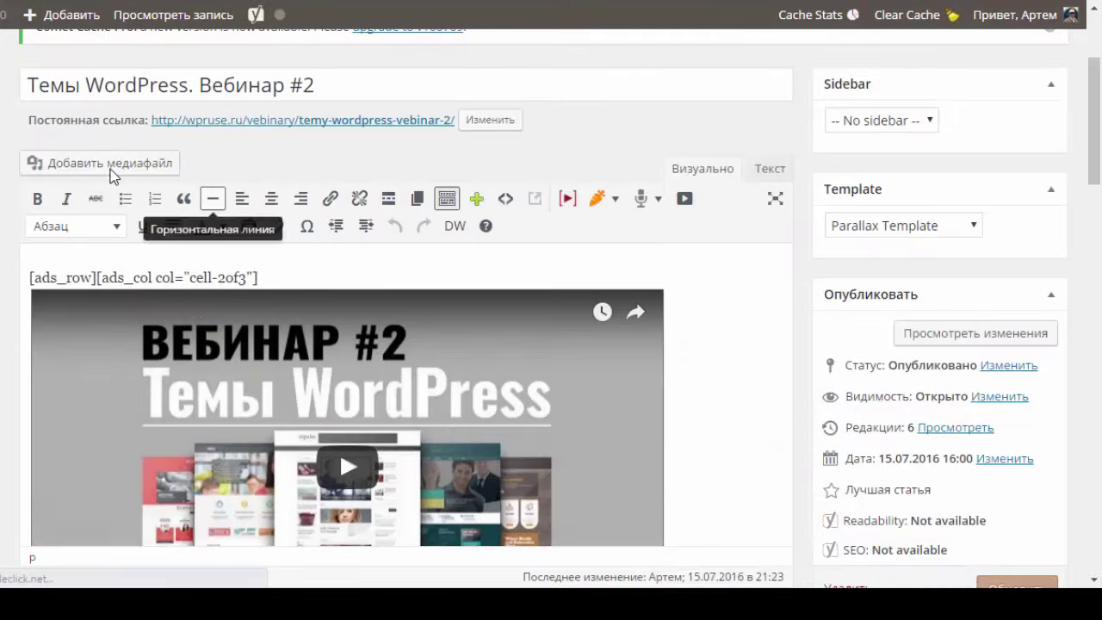
In the webinar post, open the media library, select the Темы WordPress image and check its insertion settings.
{"action": "left_click", "coordinate": [111, 170]}
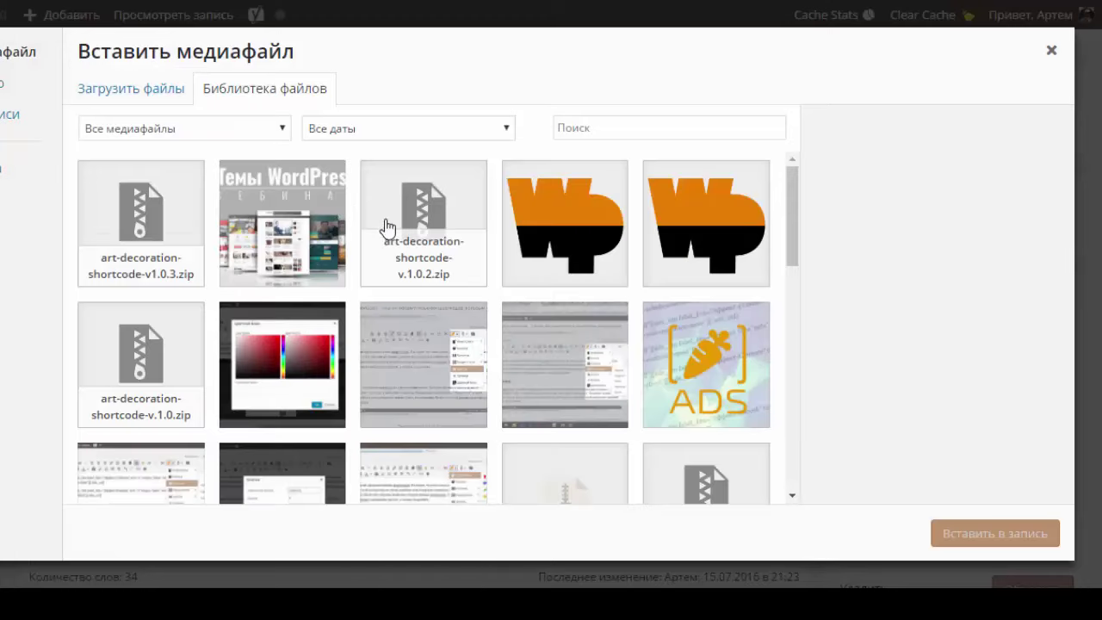
{"action": "left_click", "coordinate": [308, 231]}
{"action": "scroll", "coordinate": [992, 325], "scroll_direction": "down", "scroll_amount": 3}
{"action": "left_click", "coordinate": [971, 468]}
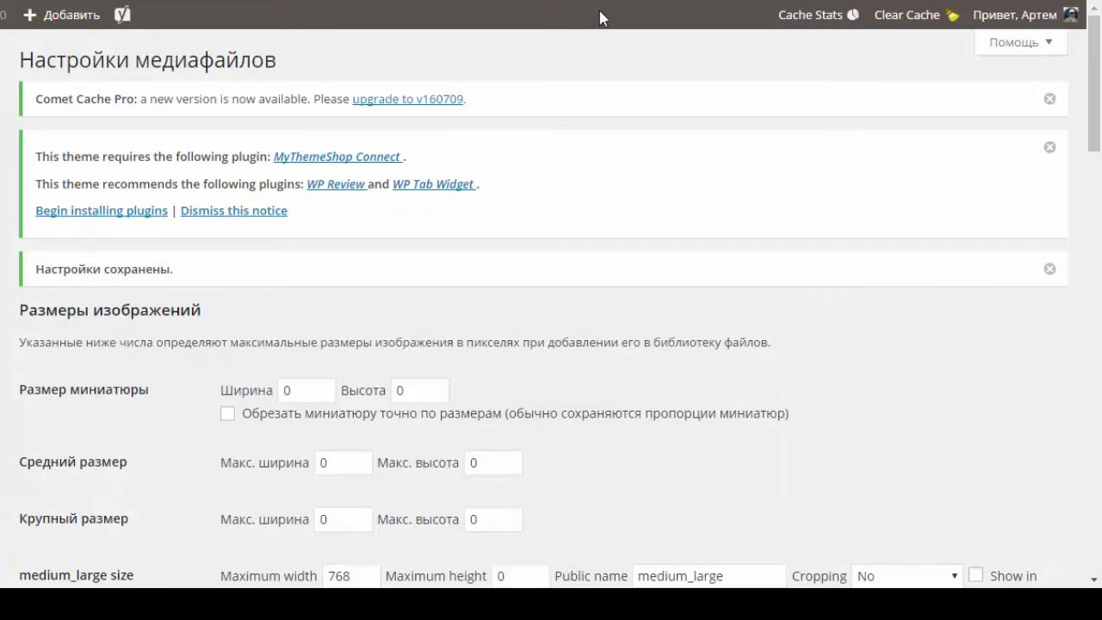
Return to the media settings, check the saved image sizes and generate their PHP code for the theme.
{"action": "scroll", "coordinate": [1008, 267], "scroll_direction": "down", "scroll_amount": 13}
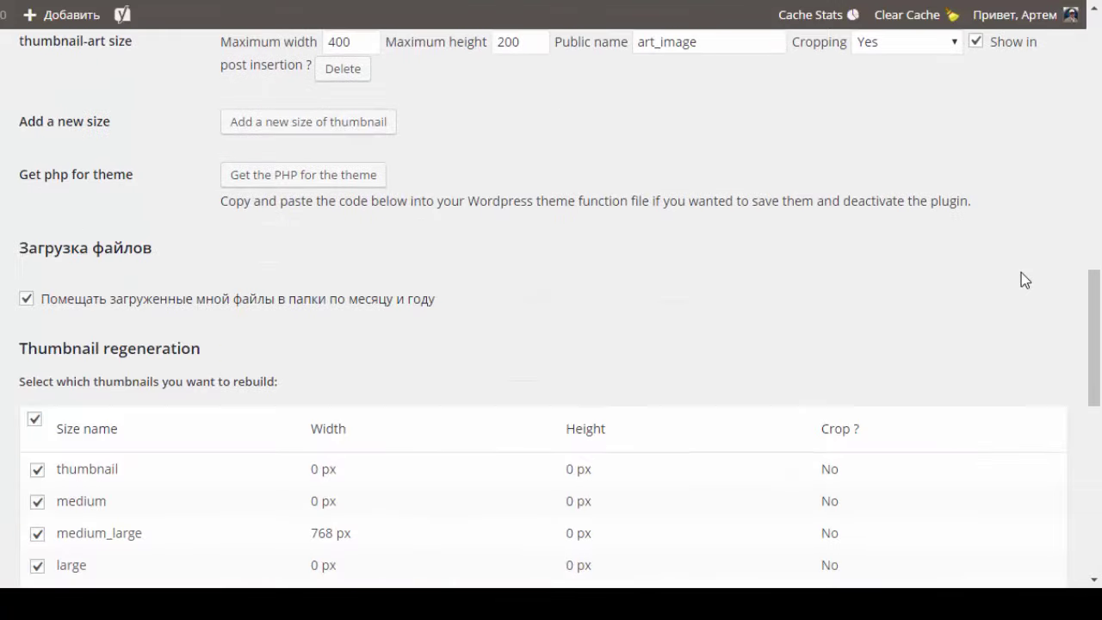
{"action": "scroll", "coordinate": [1002, 234], "scroll_direction": "up", "scroll_amount": 4}
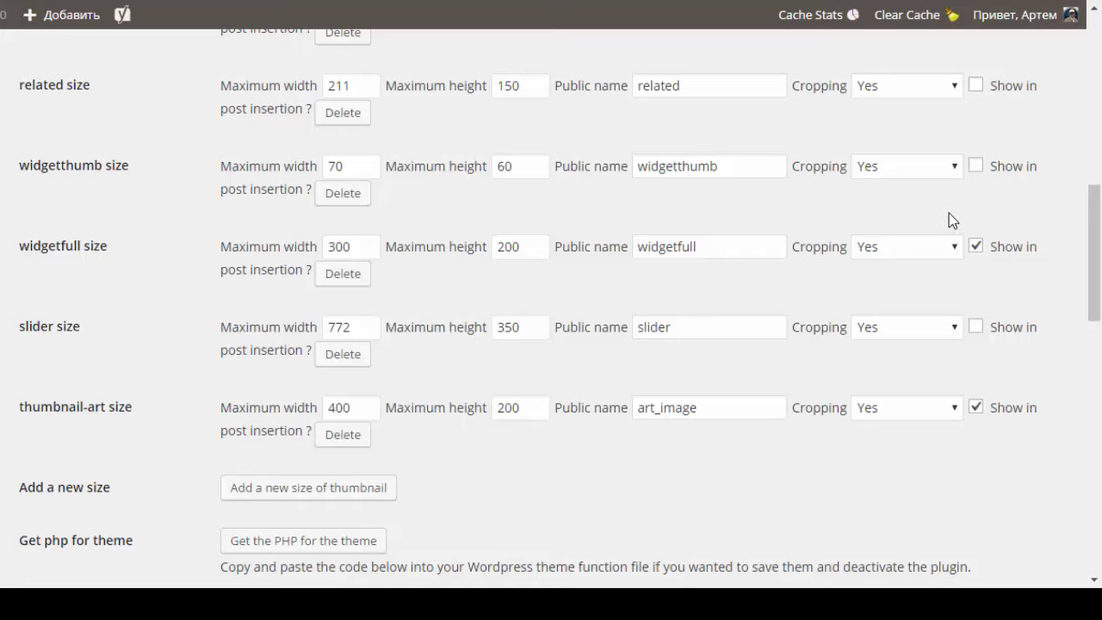
{"action": "scroll", "coordinate": [951, 221], "scroll_direction": "up", "scroll_amount": 1}
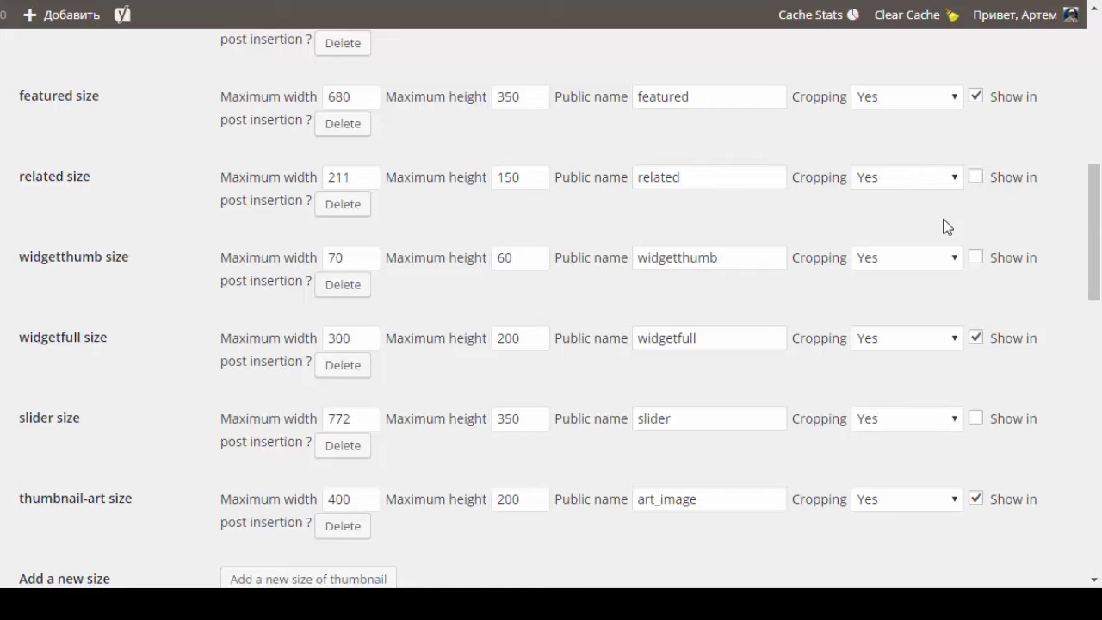
{"action": "scroll", "coordinate": [681, 214], "scroll_direction": "up", "scroll_amount": 10}
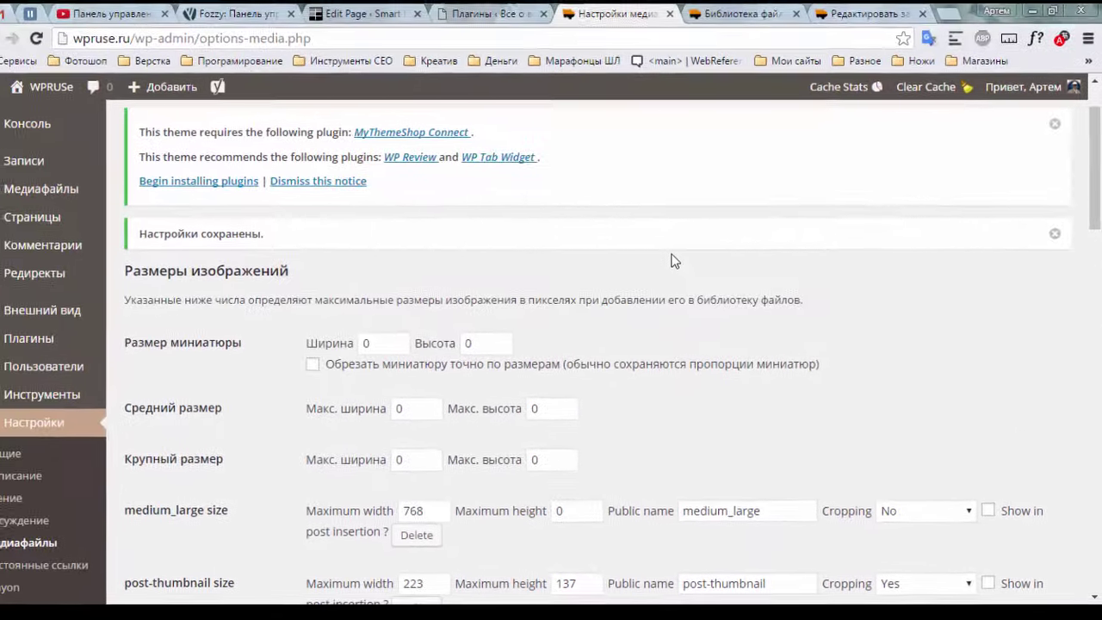
{"action": "scroll", "coordinate": [681, 258], "scroll_direction": "down", "scroll_amount": 10}
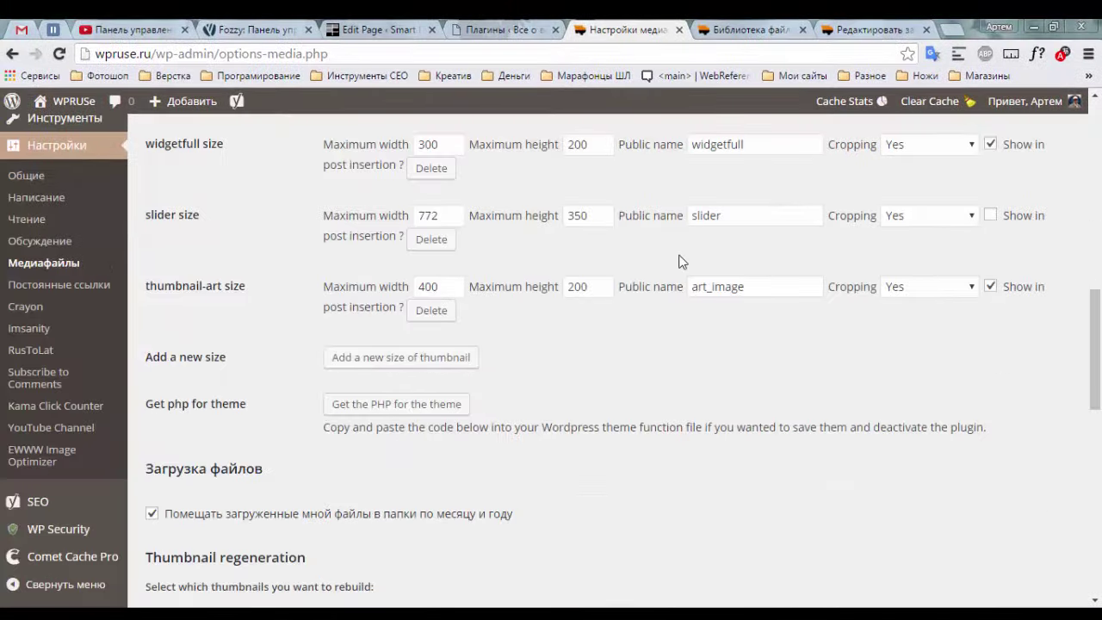
{"action": "left_click", "coordinate": [456, 417]}
{"action": "scroll", "coordinate": [390, 272], "scroll_direction": "down", "scroll_amount": 2}
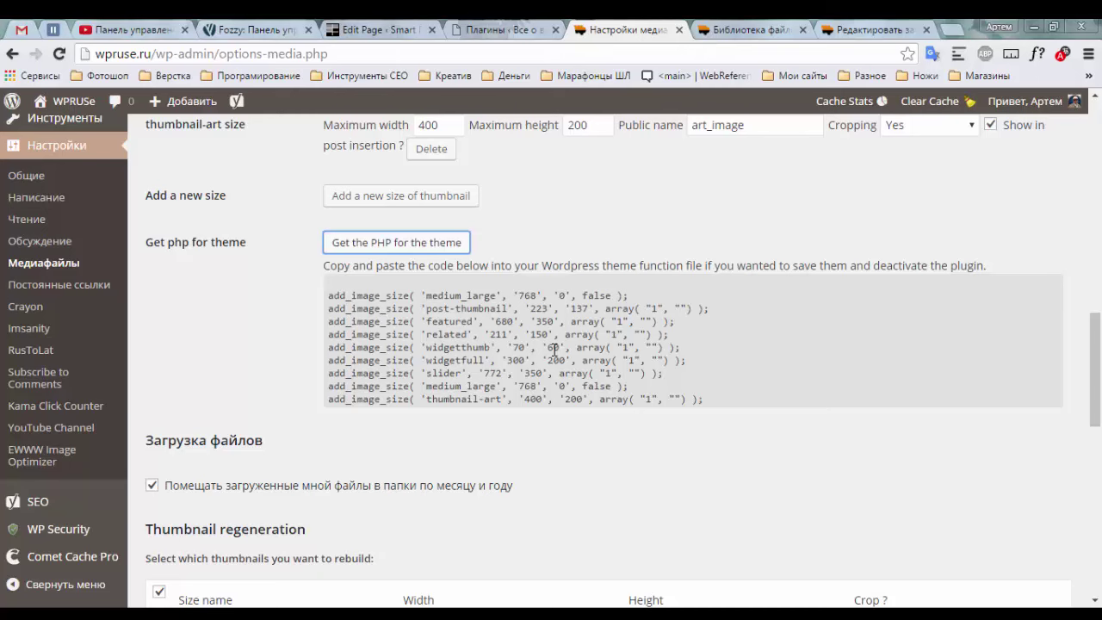
{"action": "scroll", "coordinate": [629, 450], "scroll_direction": "up", "scroll_amount": 2}
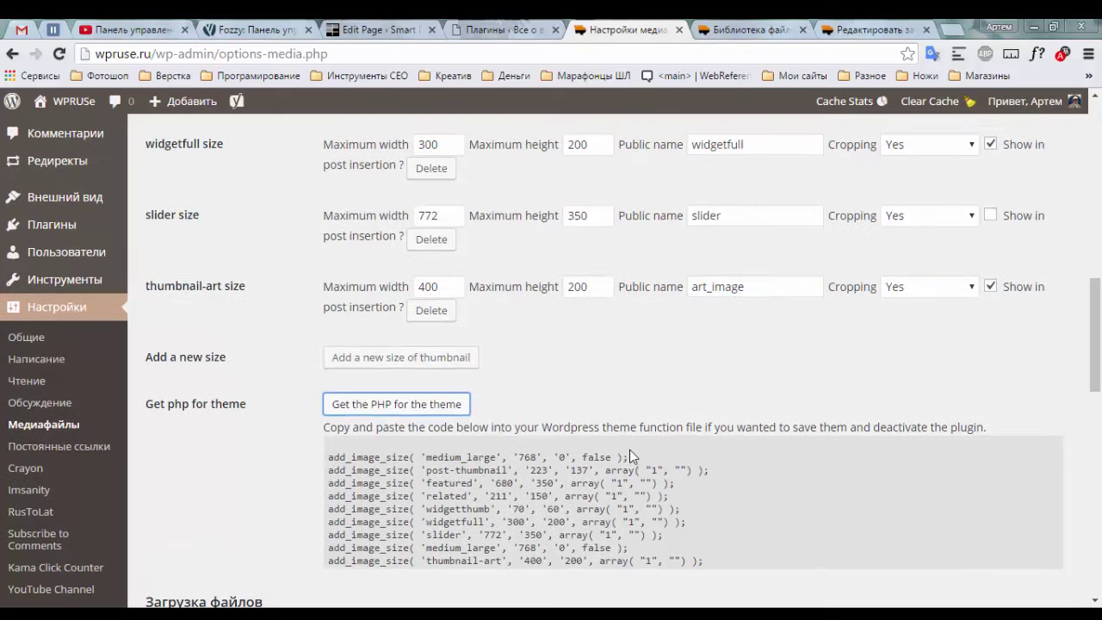
{"action": "scroll", "coordinate": [680, 402], "scroll_direction": "up", "scroll_amount": 7}
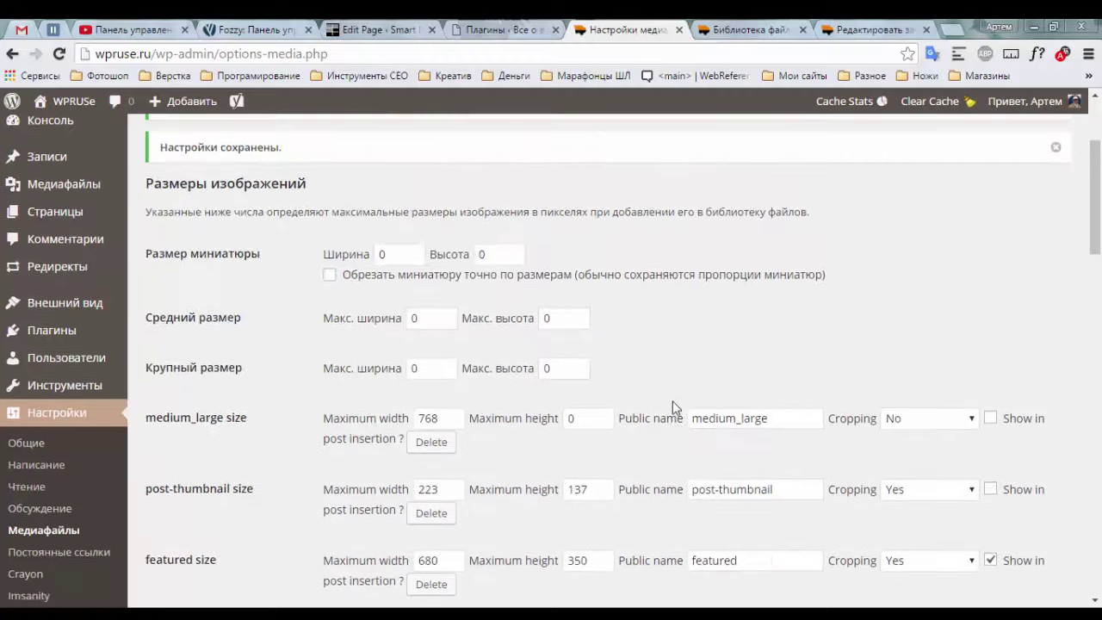
{"action": "scroll", "coordinate": [675, 406], "scroll_direction": "down", "scroll_amount": 6}
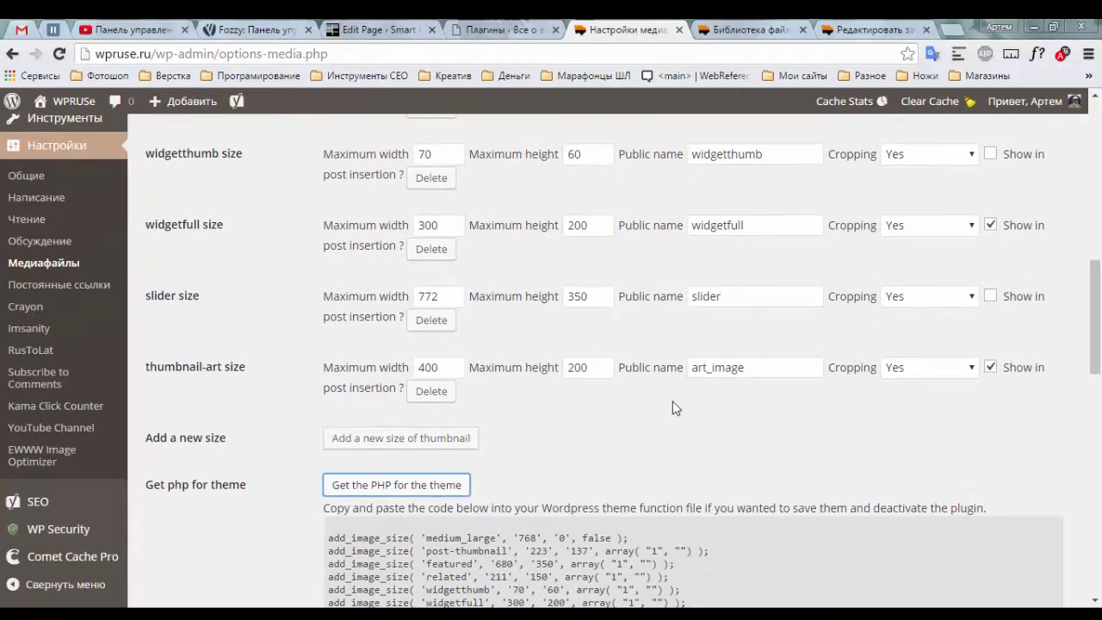
{"action": "scroll", "coordinate": [674, 408], "scroll_direction": "down", "scroll_amount": 7}
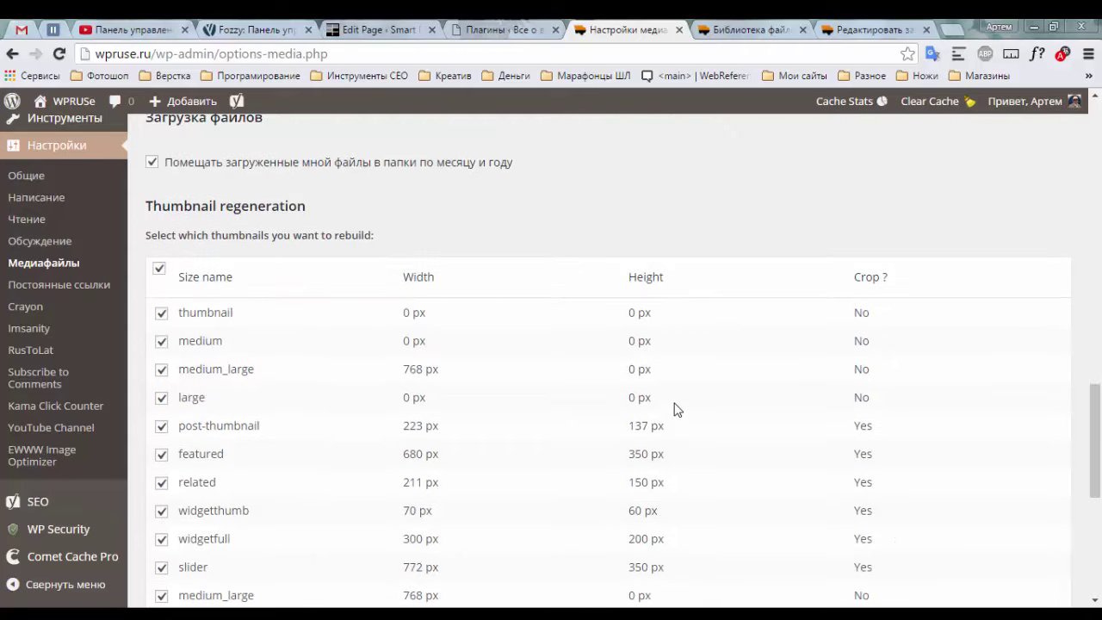
{"action": "scroll", "coordinate": [676, 409], "scroll_direction": "up", "scroll_amount": 13}
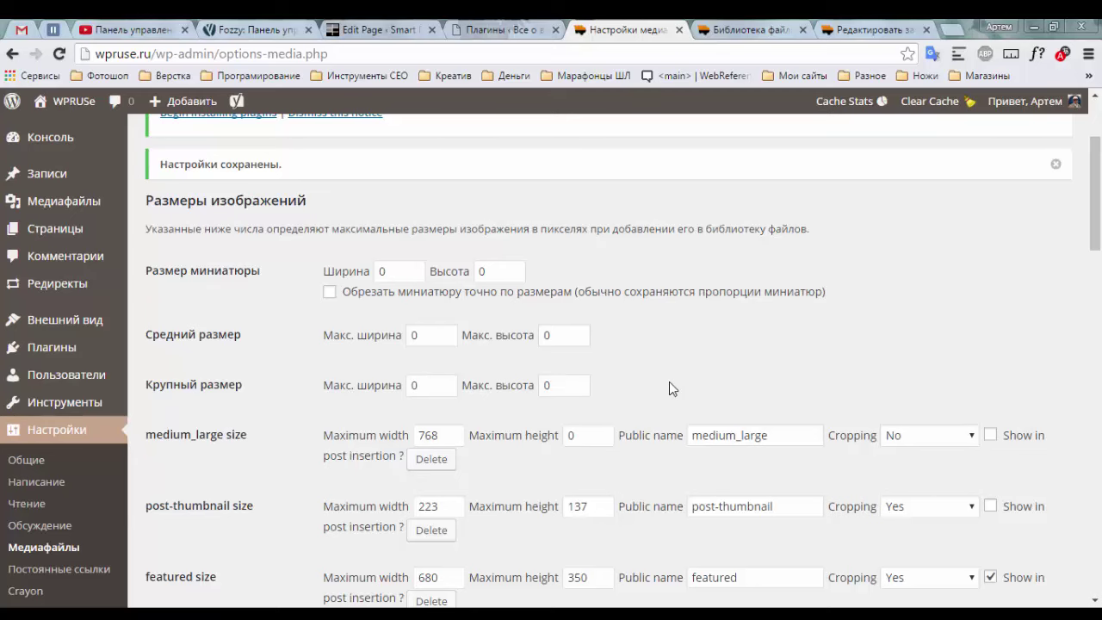
{"action": "scroll", "coordinate": [695, 312], "scroll_direction": "up", "scroll_amount": 2}
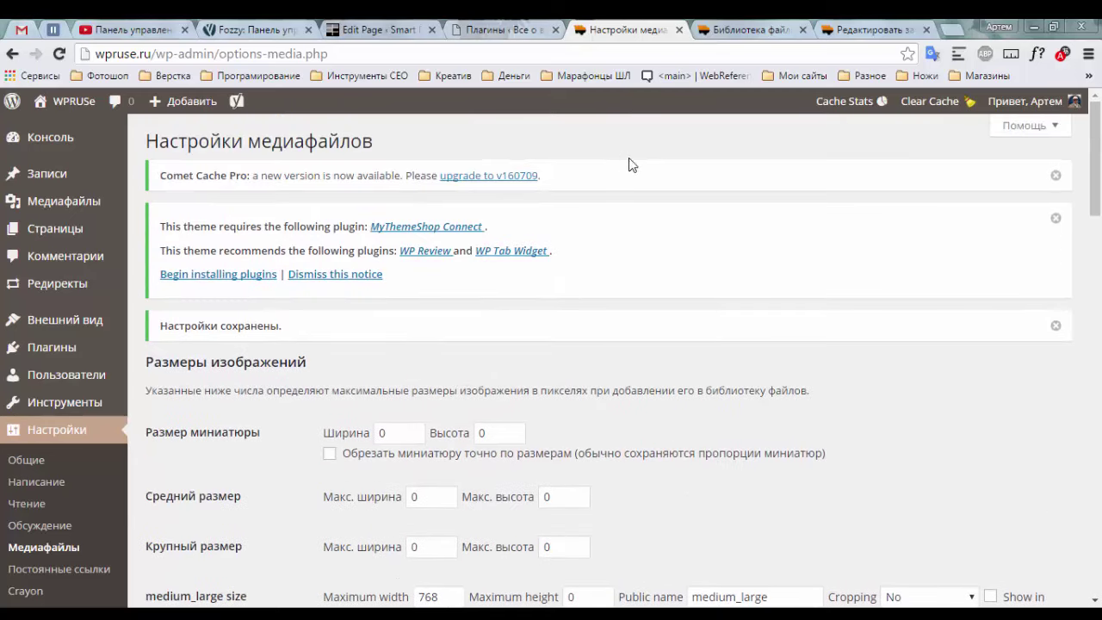
{"action": "scroll", "coordinate": [682, 256], "scroll_direction": "down", "scroll_amount": 2}
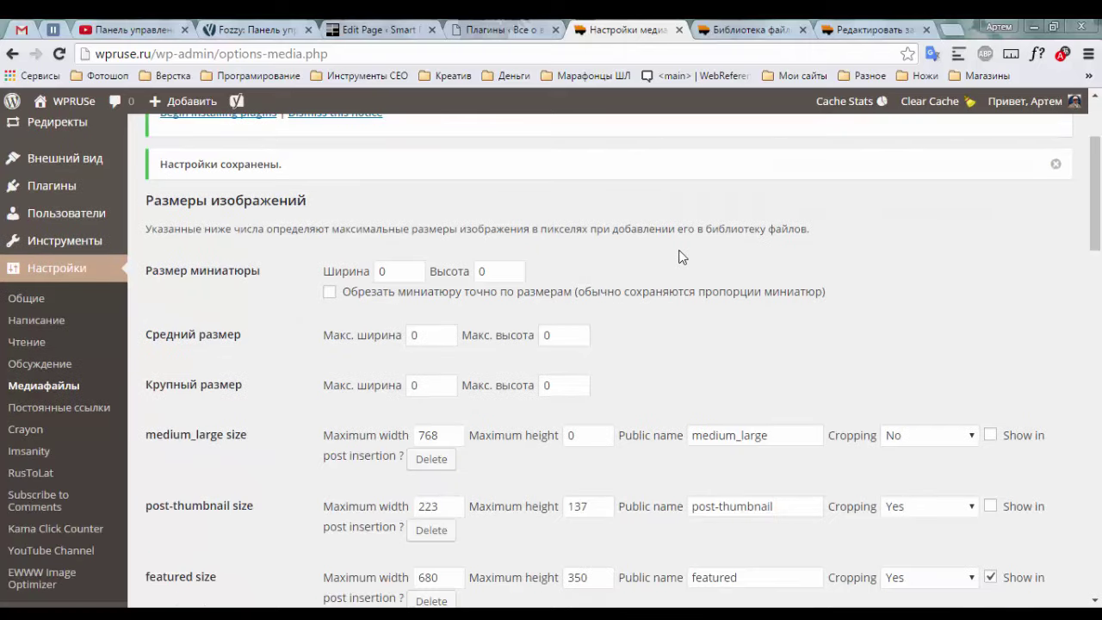